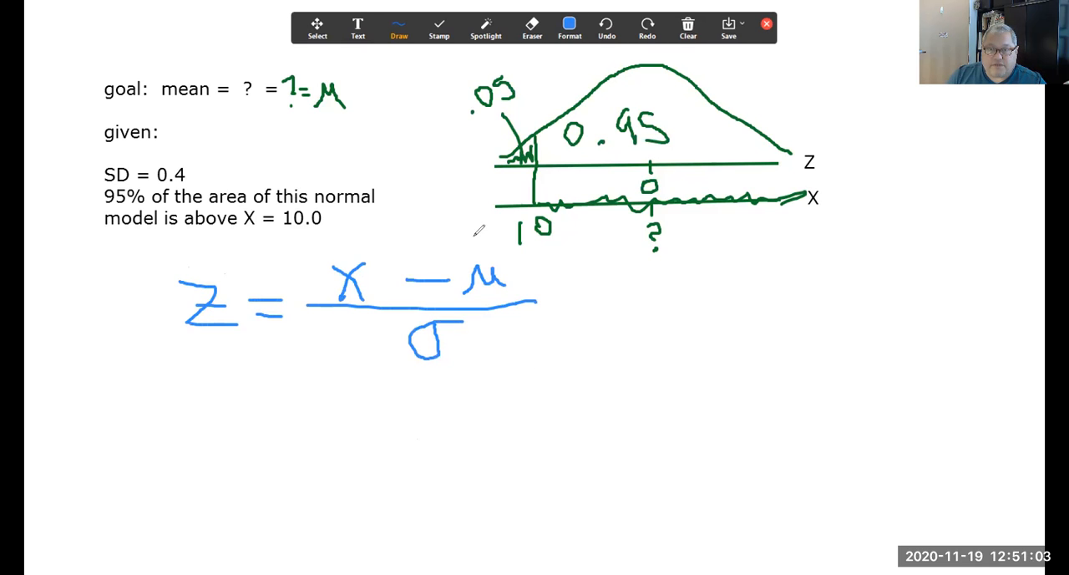
Step: Put a question mark over μ in the blue z formula and write the rearranged formula μ = X − z·σ after an arrow
left_click_drag(475, 239, 487, 237)
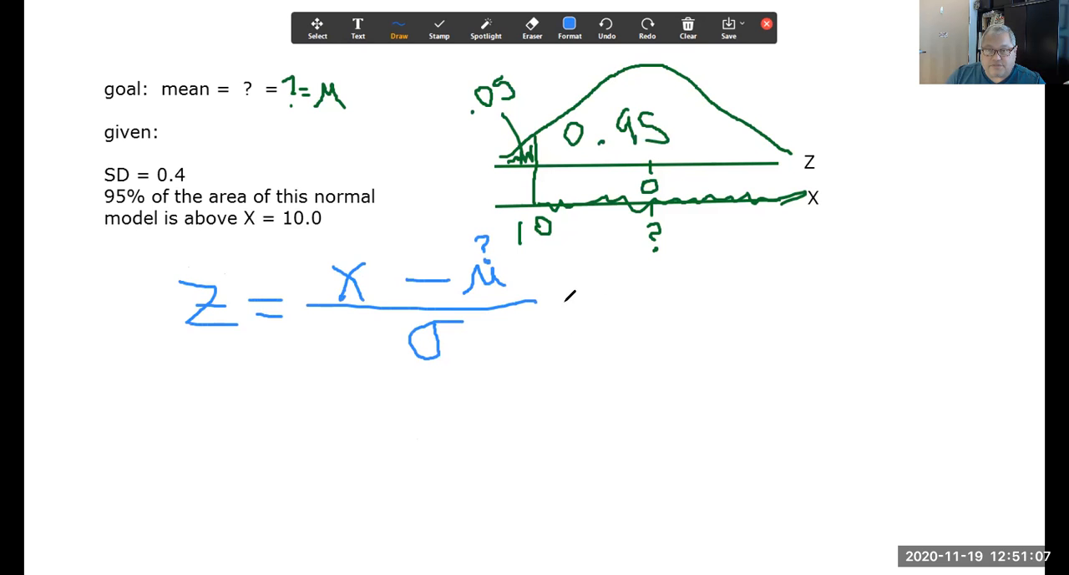
mouse_move(558, 311)
left_mouse_down()
mouse_move(600, 311)
mouse_move(588, 316)
left_mouse_up()
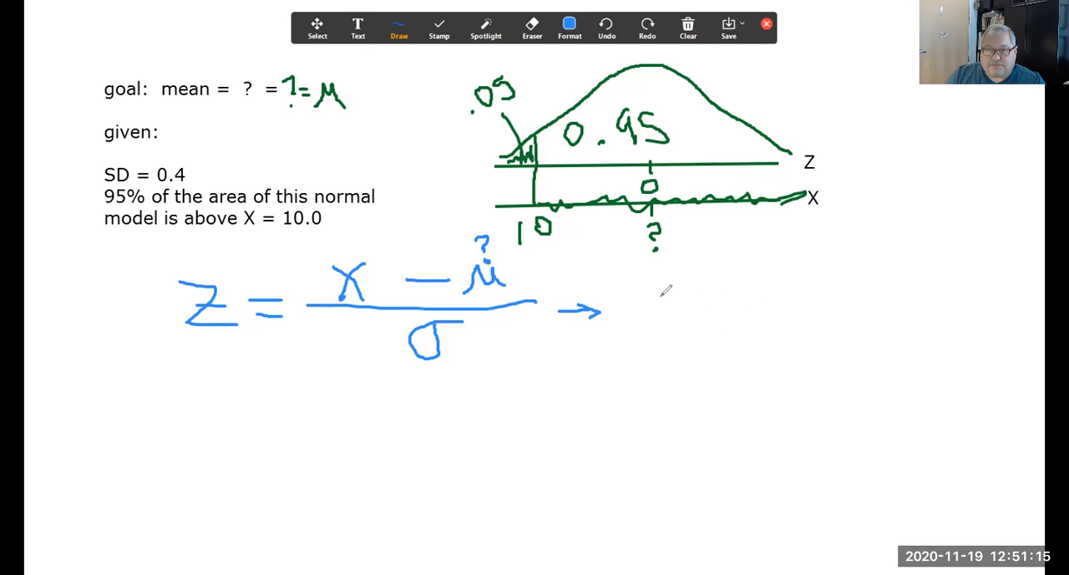
mouse_move(643, 328)
left_mouse_down()
mouse_move(649, 293)
mouse_move(671, 316)
mouse_move(716, 303)
mouse_move(716, 314)
mouse_move(772, 320)
mouse_move(734, 321)
left_mouse_up()
left_click(694, 303)
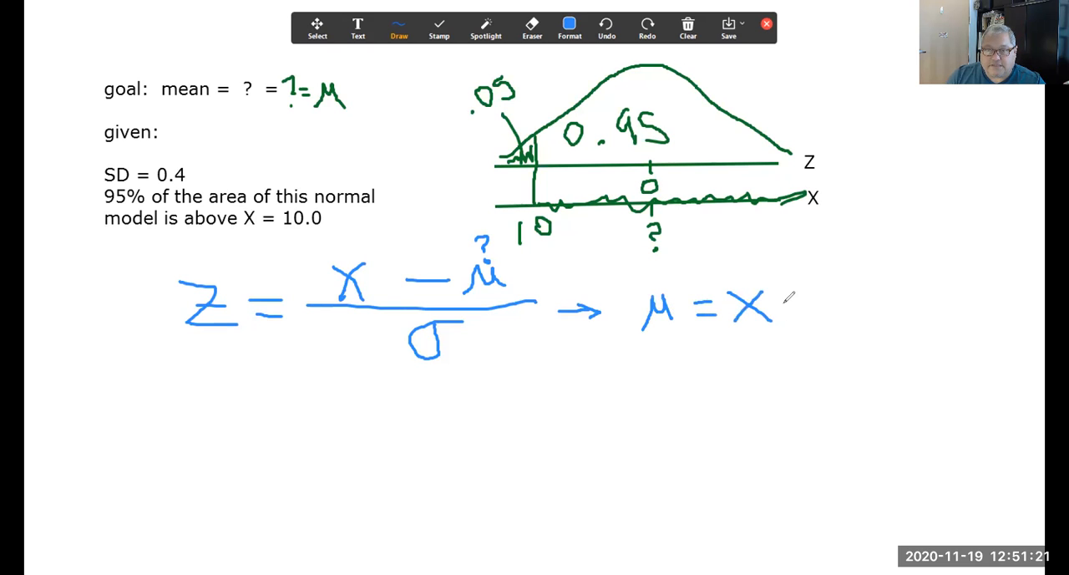
left_click_drag(783, 308, 853, 318)
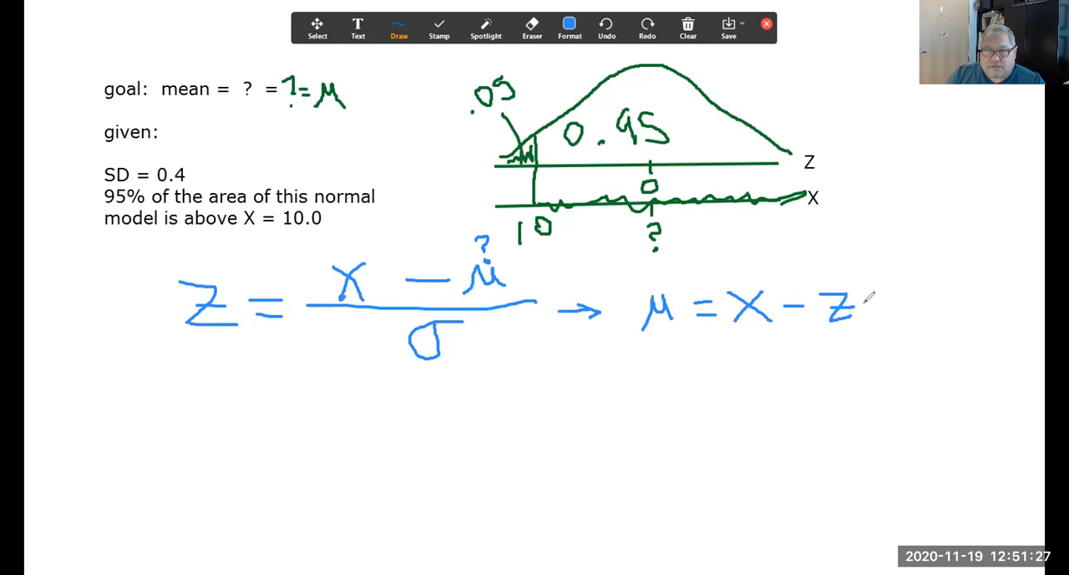
left_click(864, 306)
left_click_drag(905, 292, 928, 285)
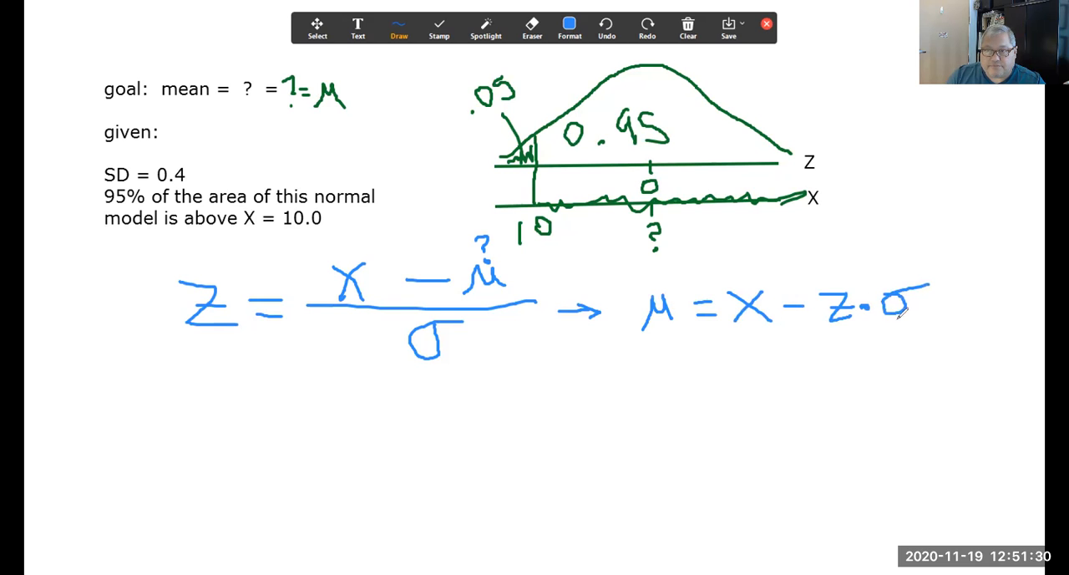
Step: Mark the cutoff above 10 on the Z axis as z in blue and link it to the z in the rearranged formula with a red arrow
left_click(539, 167)
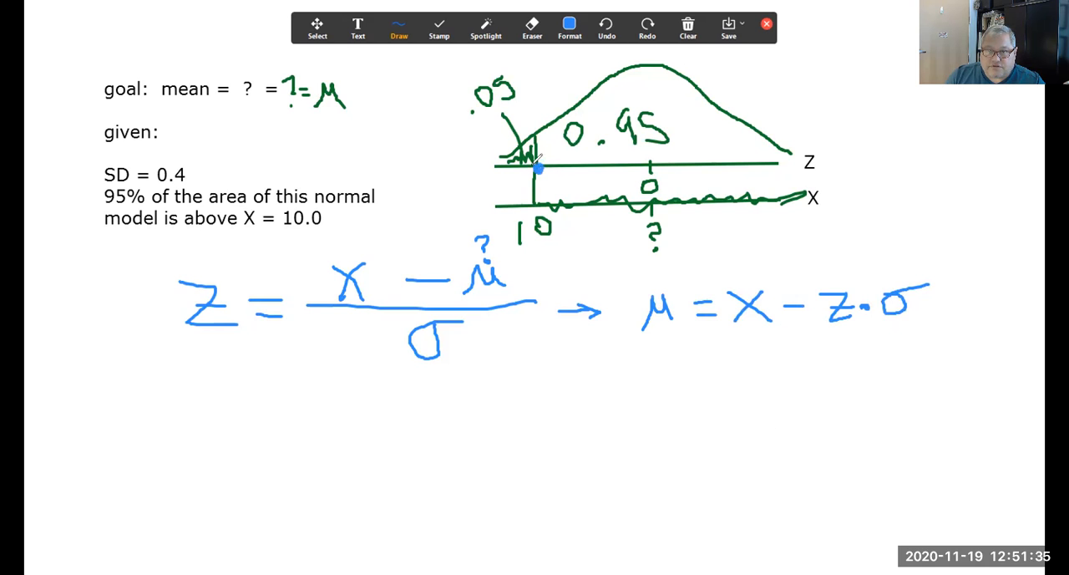
left_click_drag(548, 173, 564, 186)
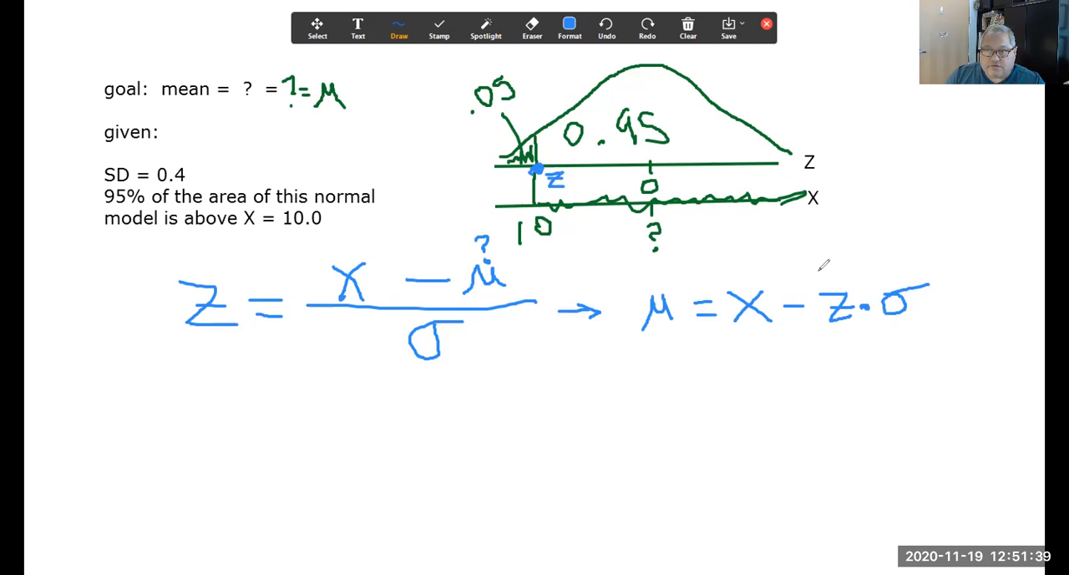
left_click_drag(570, 165, 532, 165)
left_click(571, 25)
mouse_move(539, 169)
left_mouse_down()
mouse_move(672, 242)
mouse_move(820, 255)
mouse_move(839, 278)
left_mouse_up()
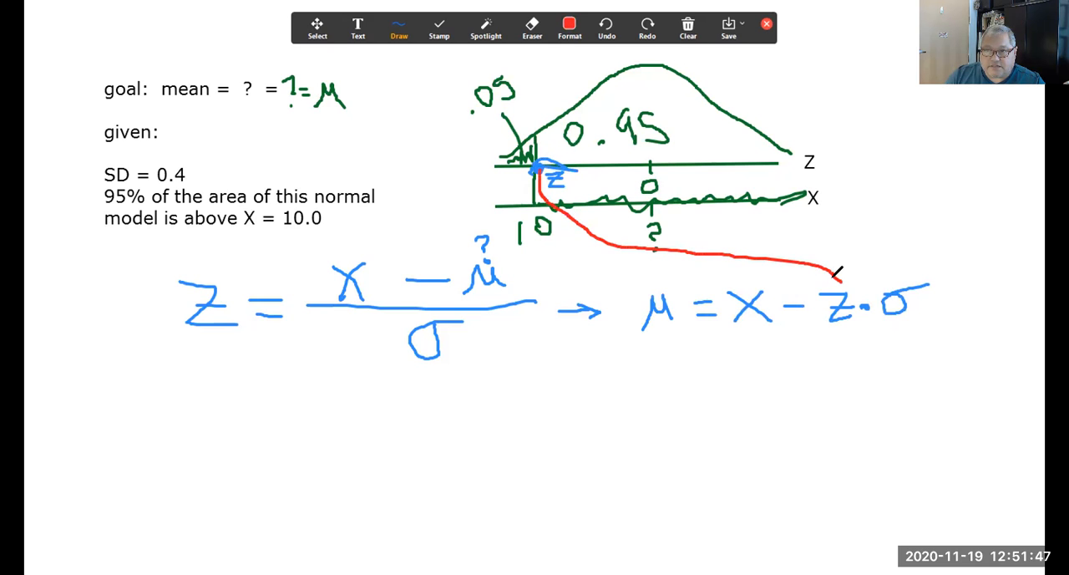
Step: In red, write 10 under X and 0.4 under σ in the rearranged formula, and put a check mark under z
mouse_move(723, 340)
left_mouse_down()
mouse_move(725, 357)
mouse_move(755, 350)
mouse_move(740, 338)
left_mouse_up()
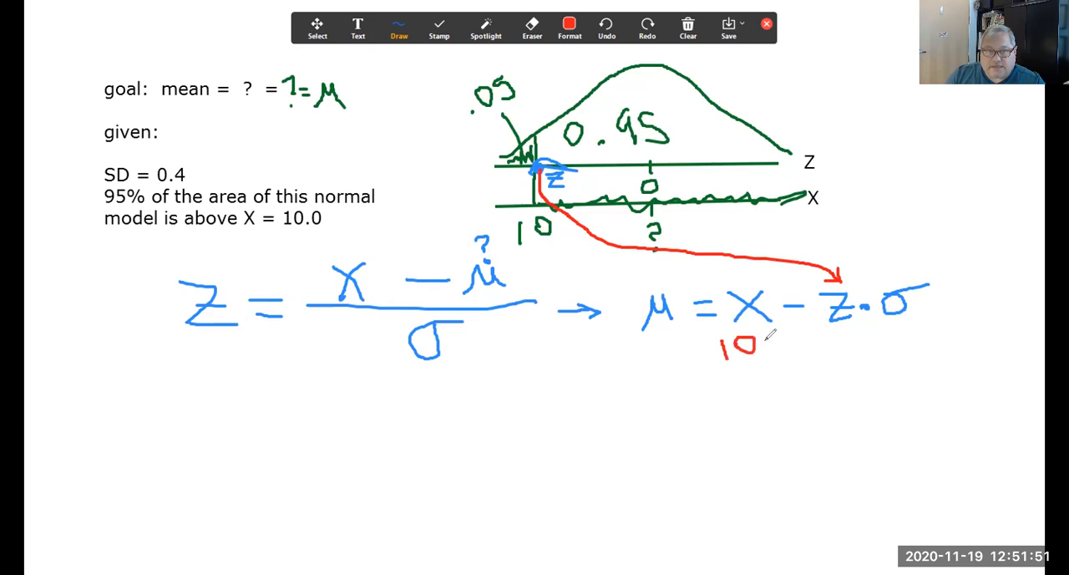
mouse_move(893, 320)
left_mouse_down()
mouse_move(885, 334)
mouse_move(895, 344)
mouse_move(920, 326)
mouse_move(925, 355)
left_mouse_up()
left_click(907, 337)
left_click_drag(837, 331, 862, 317)
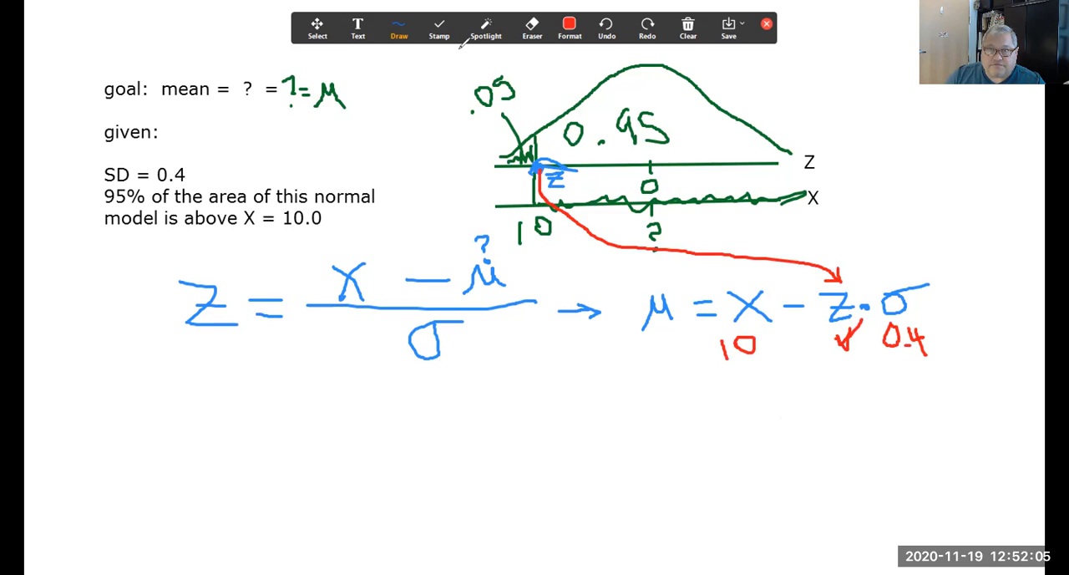
Step: In blue, write μ = 10 − * 0.4 with a gap for the z-score, and note −1.65 above z in the rearranged formula
left_click(570, 30)
left_click(672, 74)
mouse_move(88, 449)
left_mouse_down()
mouse_move(171, 396)
mouse_move(206, 408)
mouse_move(244, 398)
mouse_move(269, 436)
left_mouse_up()
left_click_drag(310, 405, 365, 404)
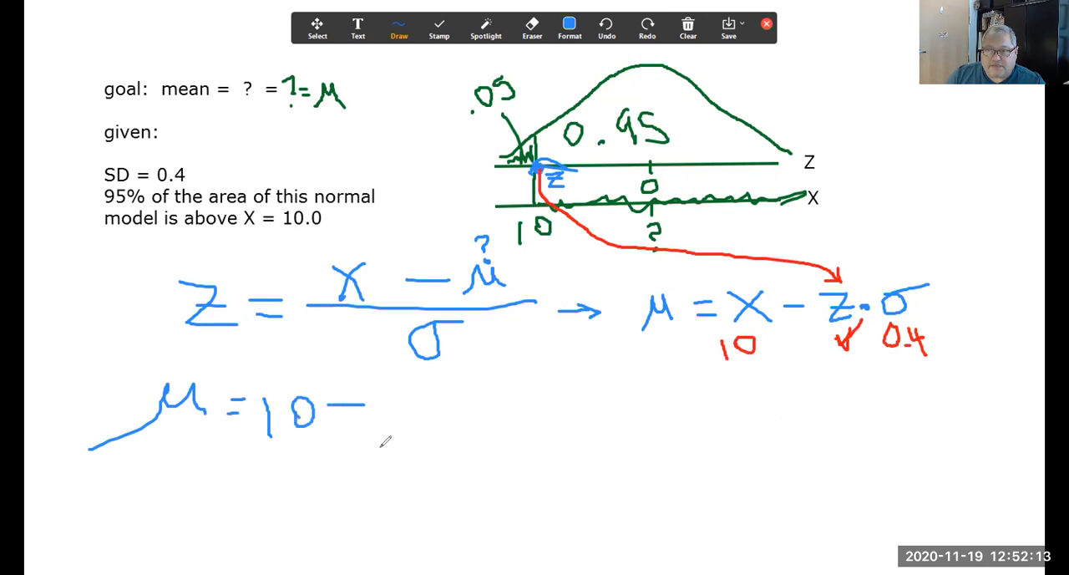
mouse_move(473, 392)
left_mouse_down()
mouse_move(459, 407)
mouse_move(469, 397)
mouse_move(504, 416)
mouse_move(503, 436)
left_mouse_up()
left_click_drag(435, 405, 435, 415)
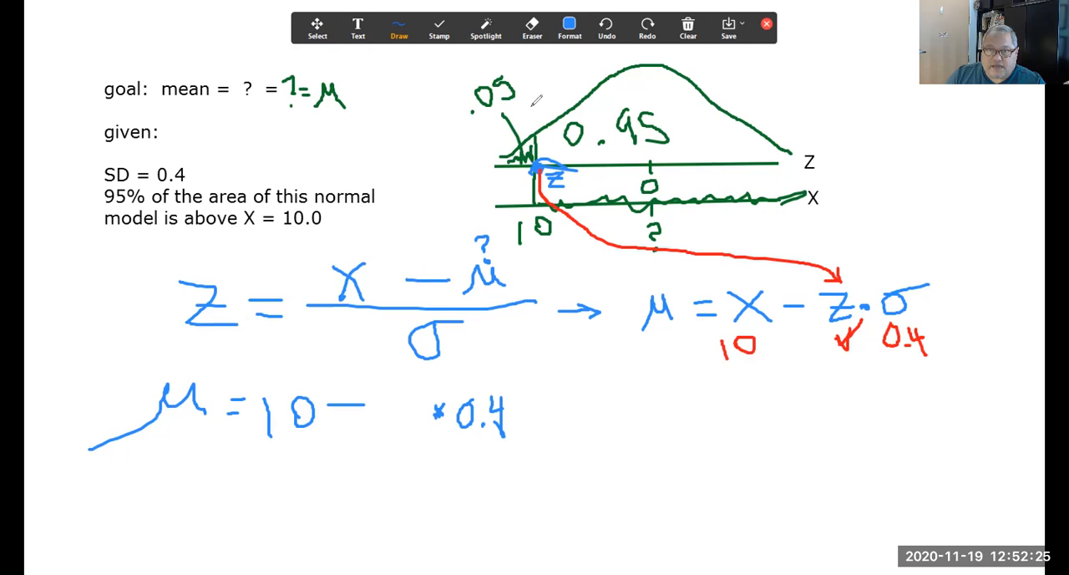
mouse_move(830, 255)
left_mouse_down()
mouse_move(872, 249)
mouse_move(878, 264)
mouse_move(856, 284)
left_mouse_up()
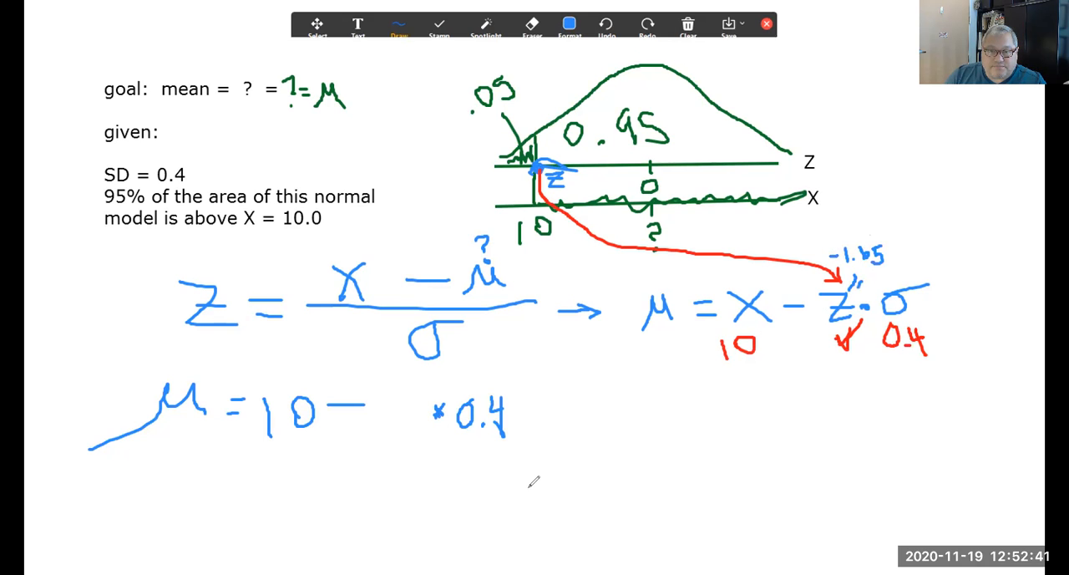
Step: Switch to StatCrunch and compute the z-score with 0.95 of the area above it for mean 0 and standard deviation 1
key("alt+Tab")
left_click_drag(439, 190, 491, 81)
left_click(393, 409)
left_click(396, 435)
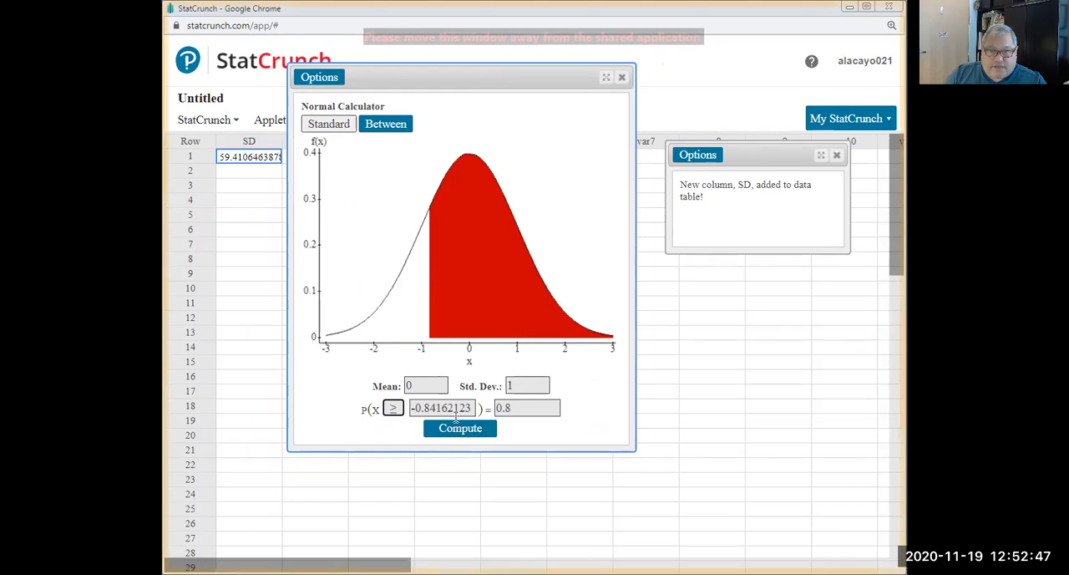
left_click_drag(505, 408, 519, 403)
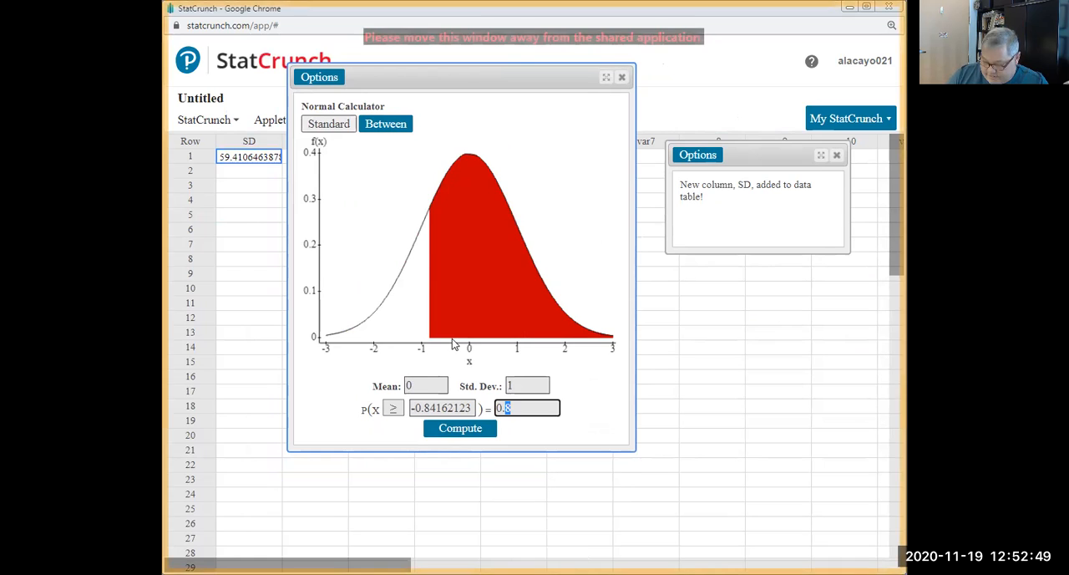
type("95")
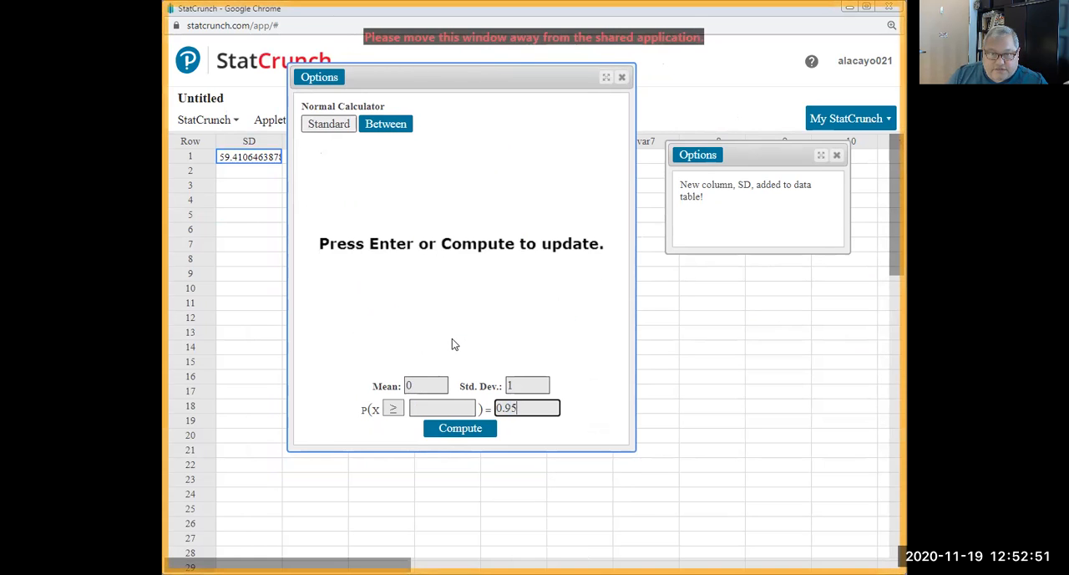
key("Return")
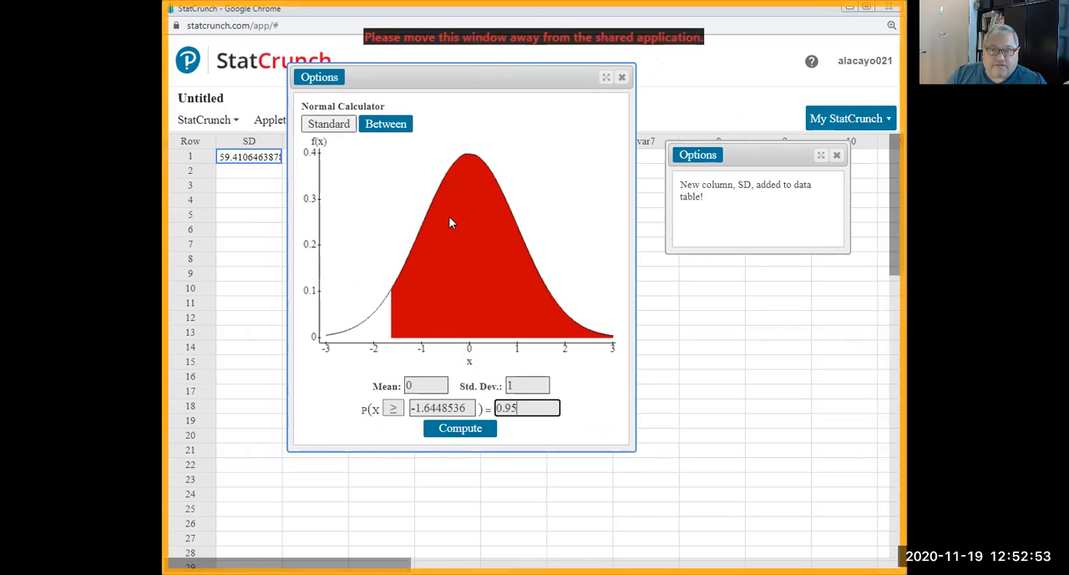
left_click(448, 407)
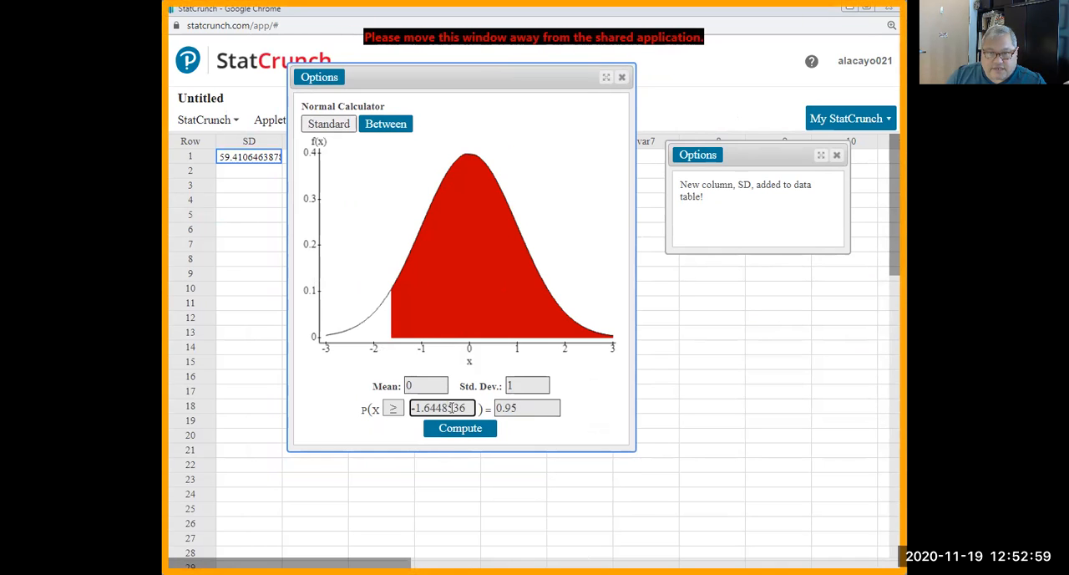
left_click_drag(448, 407, 409, 408)
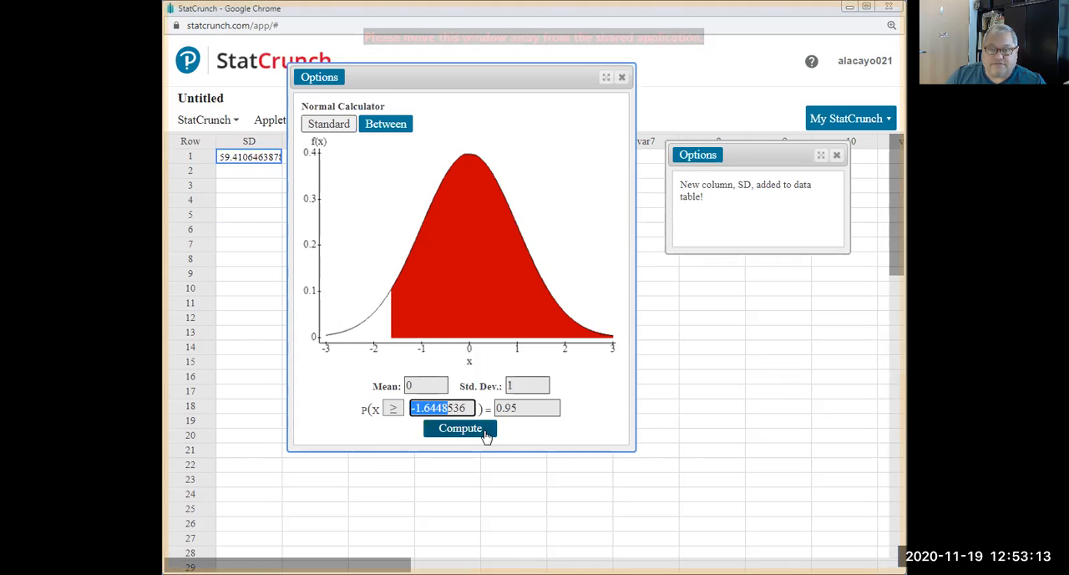
Step: Return to the whiteboard and highlight in purple the minus signs of −1.65, the rearranged formula and the μ = 10 − line
left_click(517, 497)
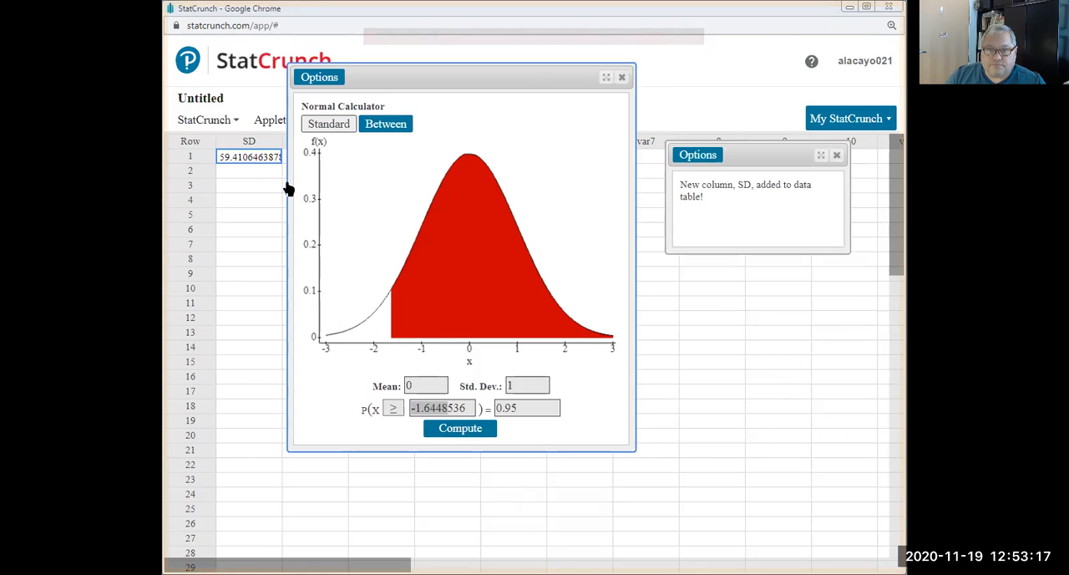
left_click(288, 188)
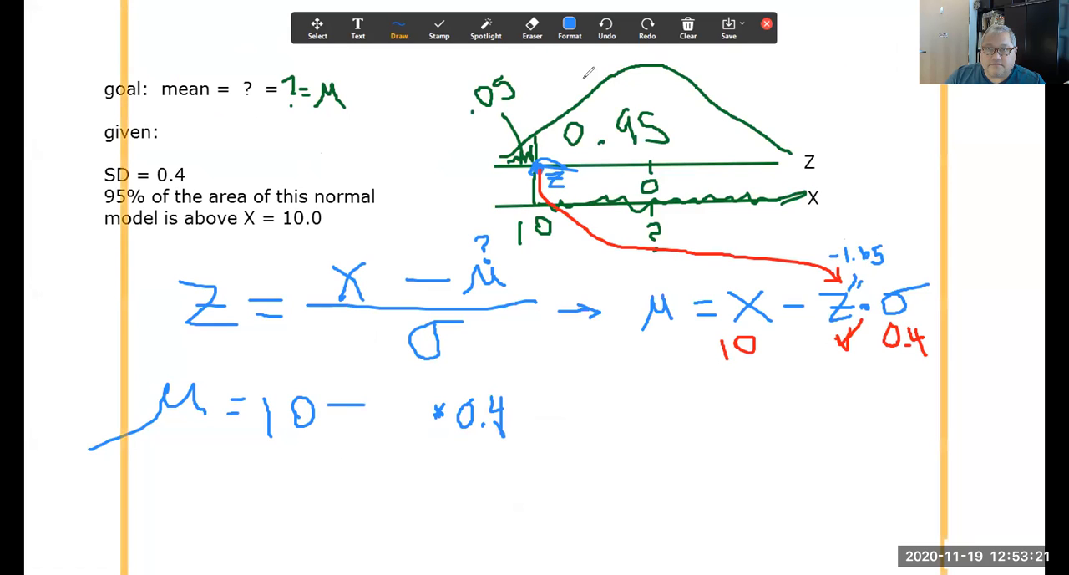
left_click(569, 29)
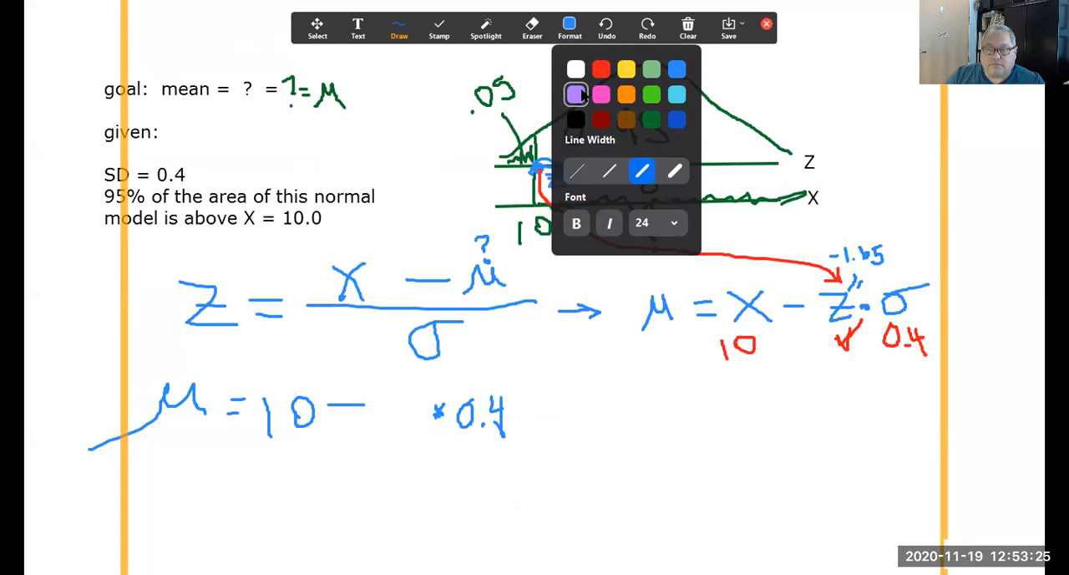
left_click(582, 95)
mouse_move(837, 238)
left_mouse_down()
mouse_move(835, 274)
mouse_move(790, 319)
left_mouse_up()
left_click_drag(344, 380, 345, 421)
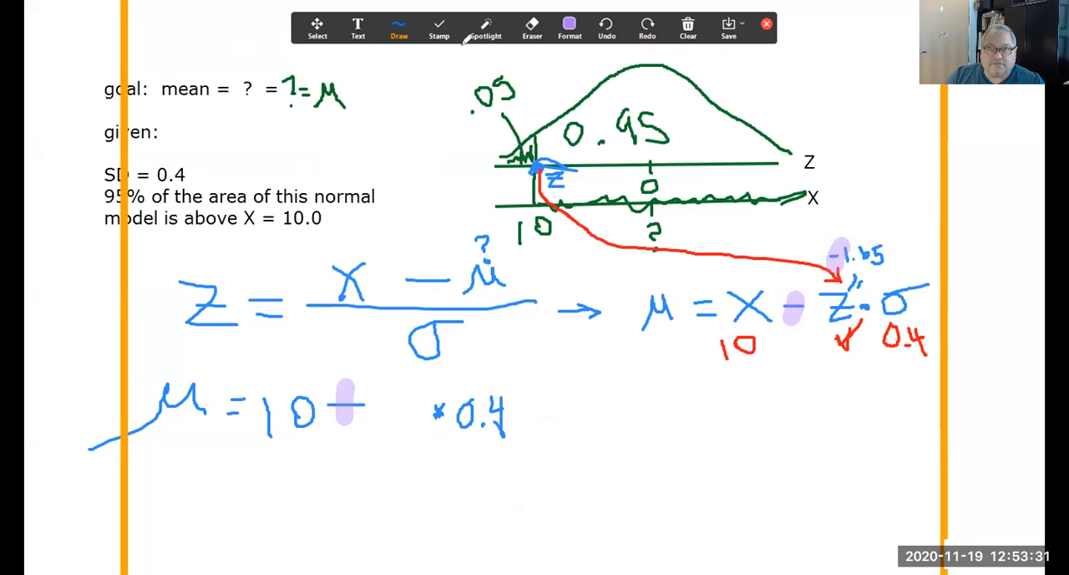
Step: In blue, change the highlighted minus after 10 to a plus and fill 1.65 into the gap before * 0.4
left_click(570, 29)
left_click(676, 68)
mouse_move(346, 386)
left_mouse_down()
mouse_move(348, 423)
mouse_move(381, 429)
left_mouse_up()
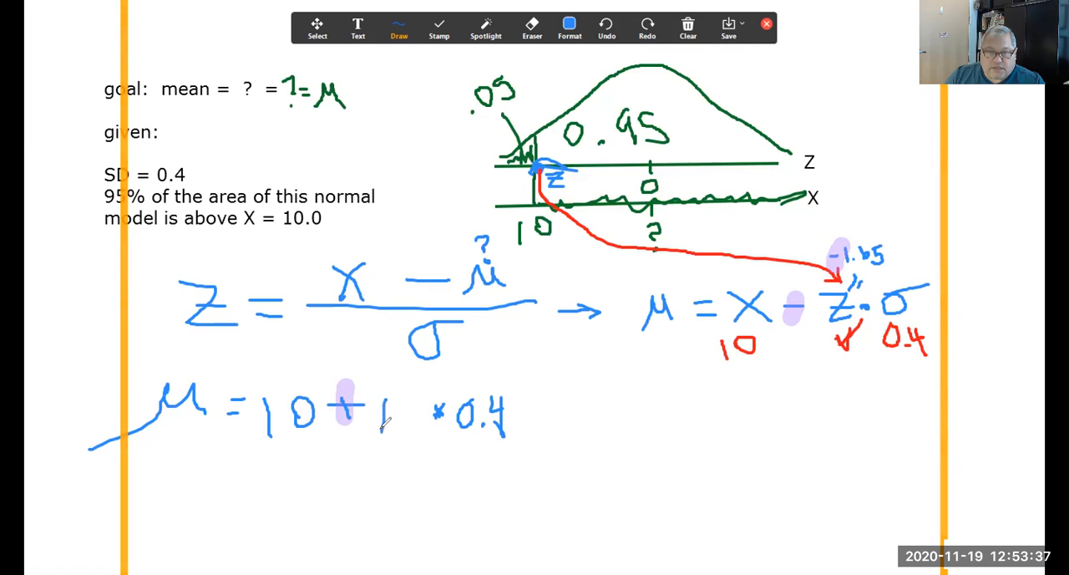
left_click(393, 426)
left_click_drag(420, 398, 420, 408)
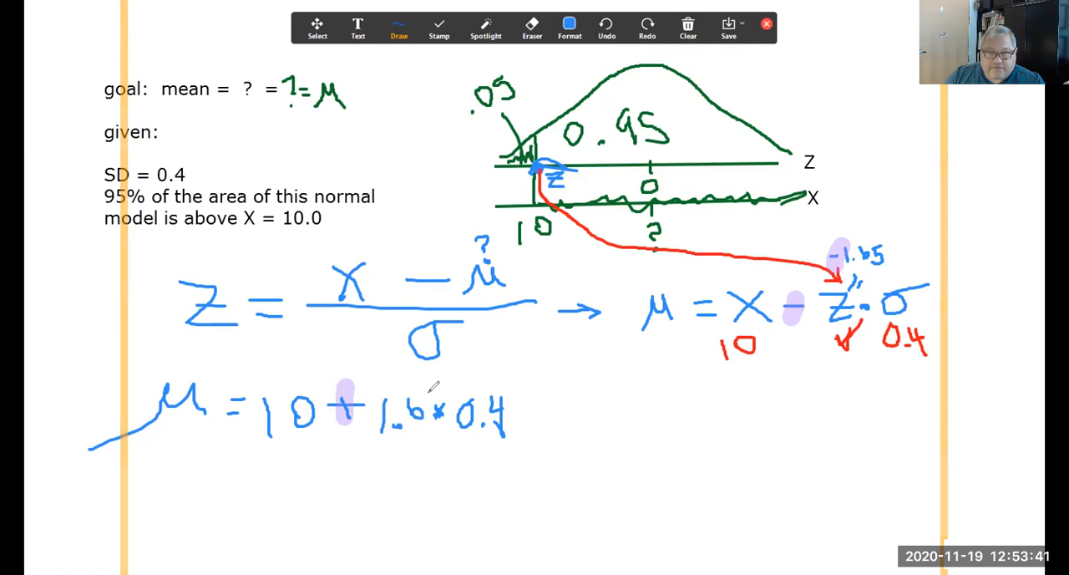
mouse_move(426, 399)
left_mouse_down()
mouse_move(426, 414)
mouse_move(445, 400)
left_mouse_up()
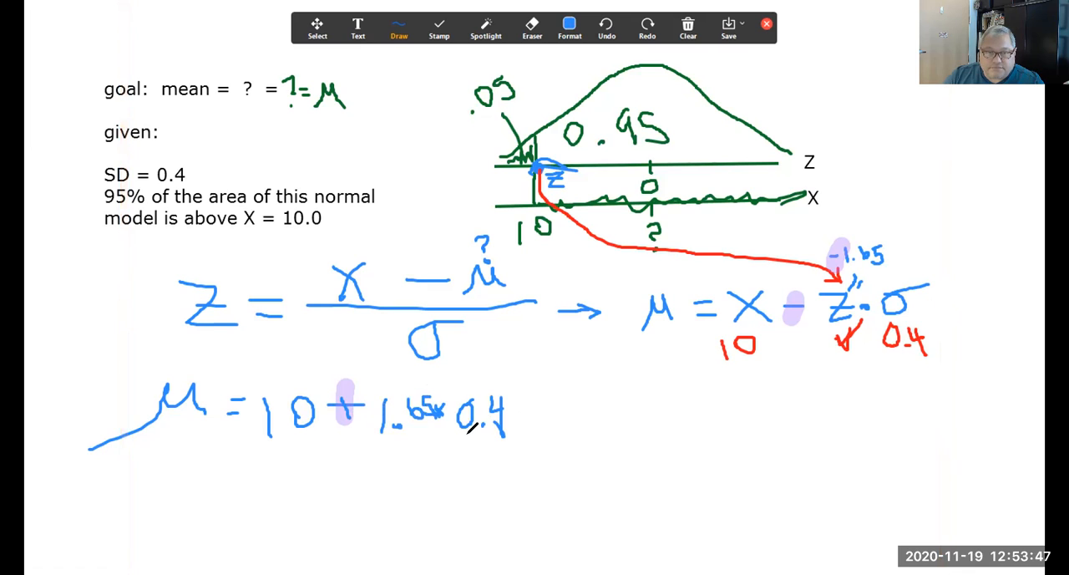
Step: Complete the calculation with = 10 + .66 = 10.66 and draw a box around 10.66
mouse_move(526, 410)
left_mouse_down()
mouse_move(558, 428)
mouse_move(588, 400)
mouse_move(618, 428)
mouse_move(633, 415)
left_mouse_up()
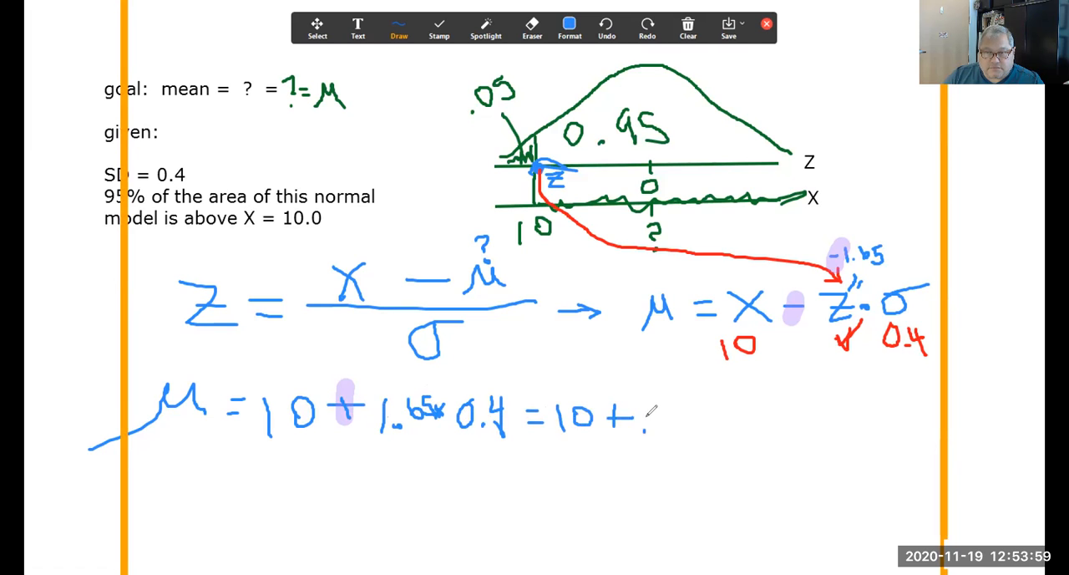
mouse_move(665, 409)
left_mouse_down()
mouse_move(659, 422)
mouse_move(725, 418)
mouse_move(749, 438)
mouse_move(778, 413)
left_mouse_up()
left_click(786, 433)
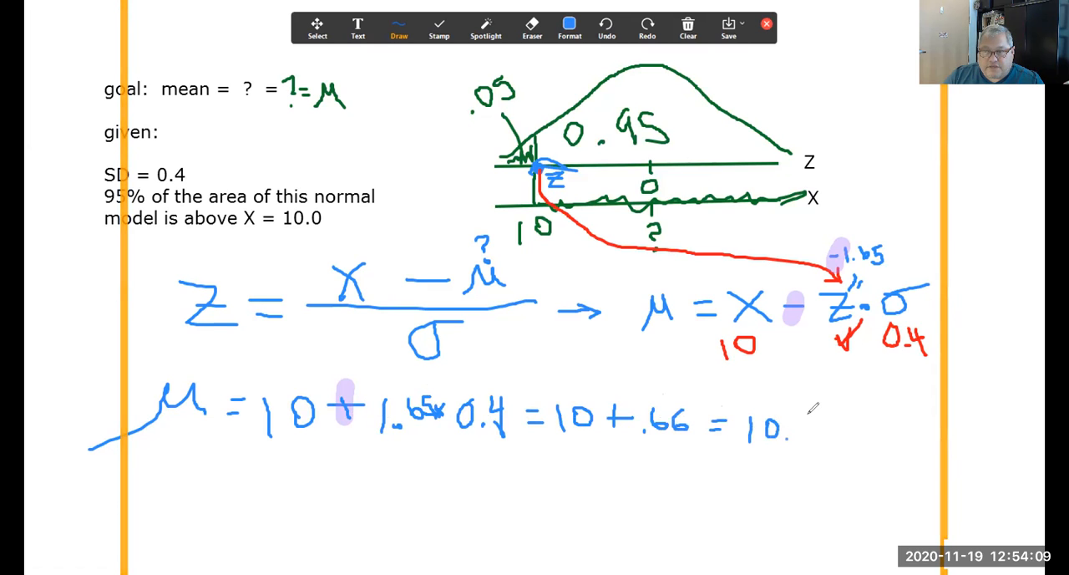
mouse_move(805, 410)
left_mouse_down()
mouse_move(798, 424)
mouse_move(817, 431)
mouse_move(818, 422)
left_mouse_up()
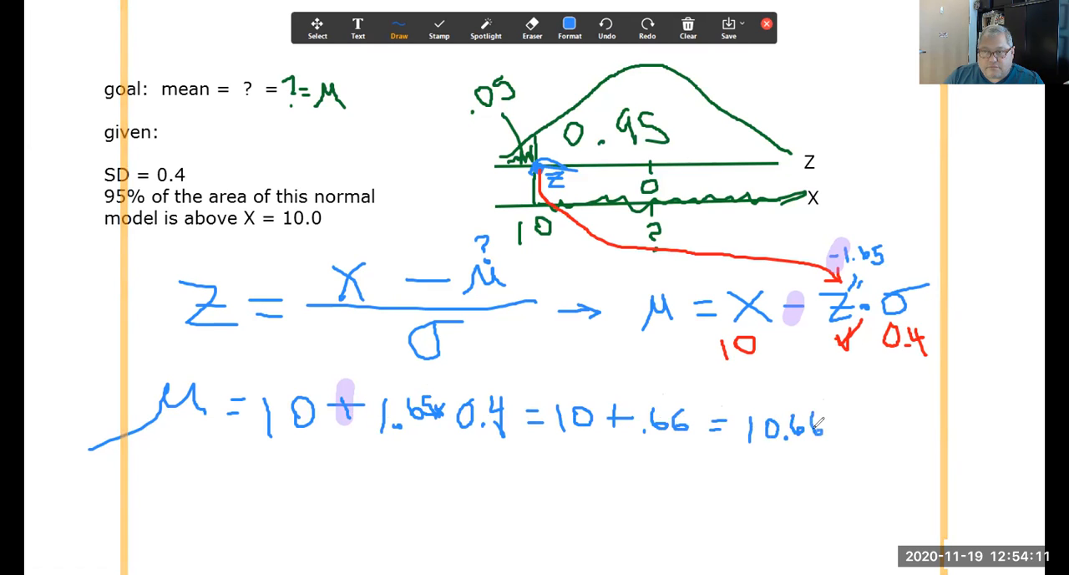
mouse_move(741, 409)
left_mouse_down()
mouse_move(803, 407)
mouse_move(830, 451)
mouse_move(719, 456)
mouse_move(742, 409)
left_mouse_up()
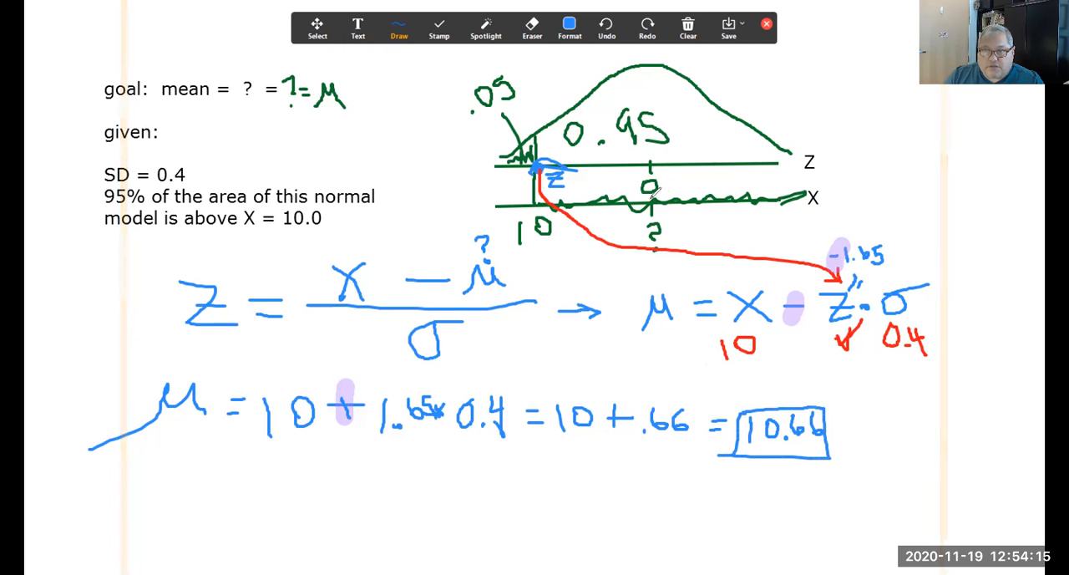
Step: Mark the mean on the X axis with a cross, point an arrow to it from the boxed 10.66, and draw the curve's vertical centre line
left_click_drag(647, 189, 706, 233)
left_click_drag(673, 191, 638, 219)
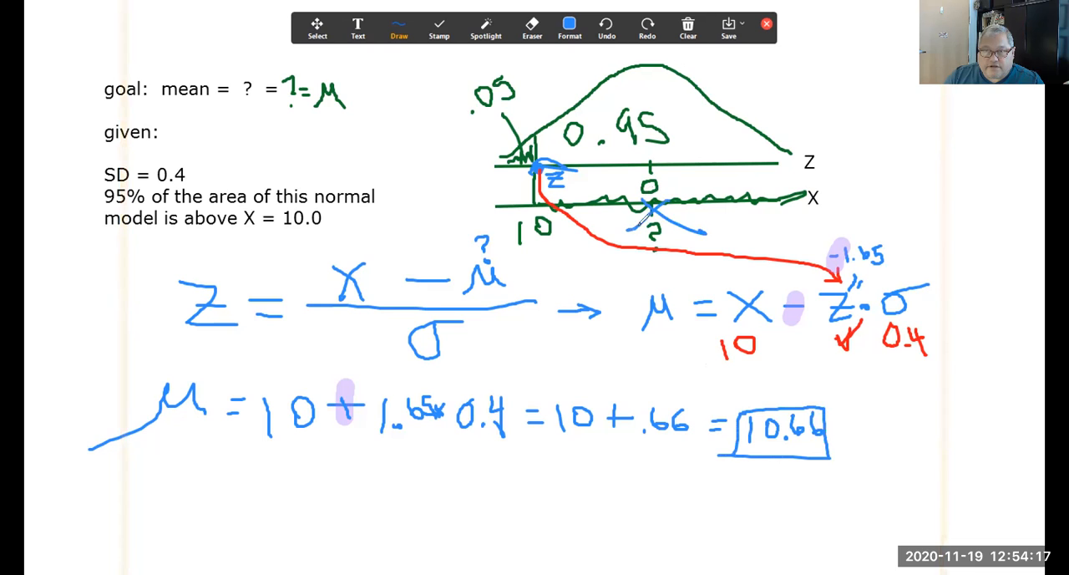
mouse_move(754, 406)
left_mouse_down()
mouse_move(643, 263)
mouse_move(648, 244)
left_mouse_up()
mouse_move(622, 276)
left_mouse_down()
mouse_move(645, 245)
mouse_move(665, 274)
left_mouse_up()
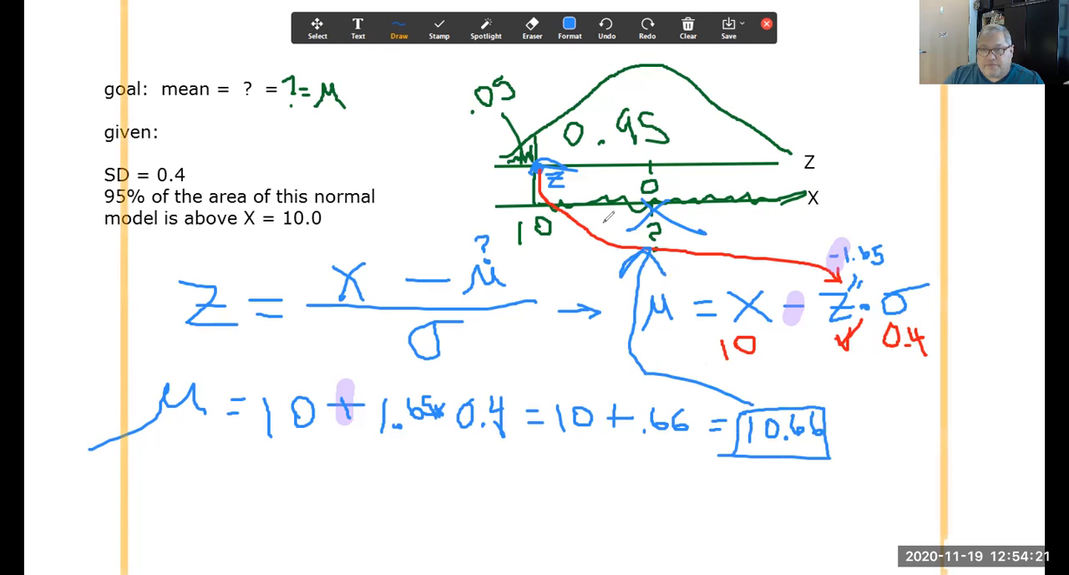
mouse_move(545, 199)
left_mouse_down()
mouse_move(623, 181)
mouse_move(636, 212)
left_mouse_up()
left_click_drag(639, 67, 652, 164)
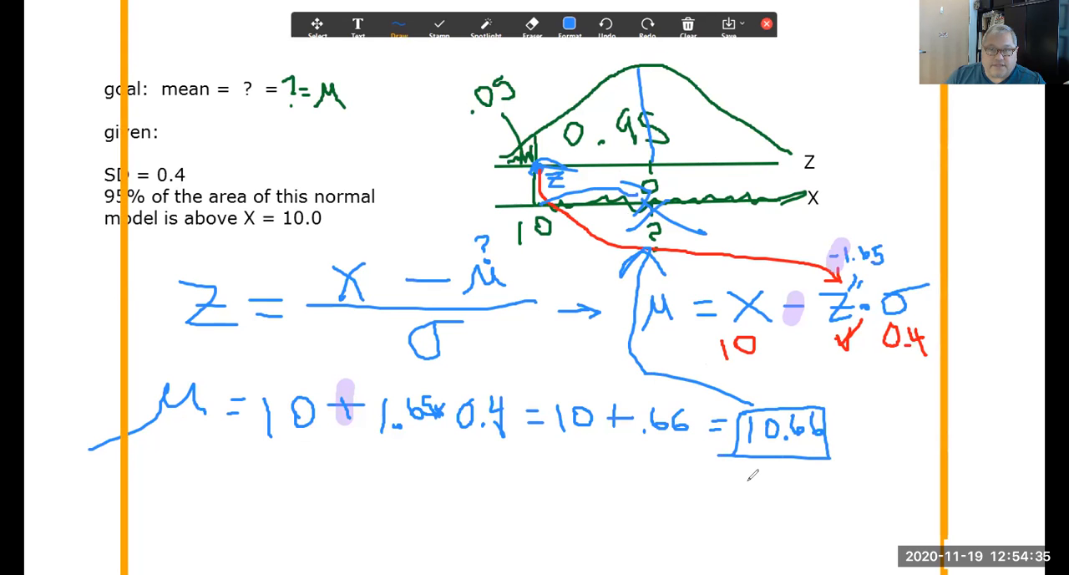
Step: Switch to the quiz in Chrome and enter 10.66 as the mean μ in the answer above part d
key("alt+Tab")
scroll(473, 372, "down", 1)
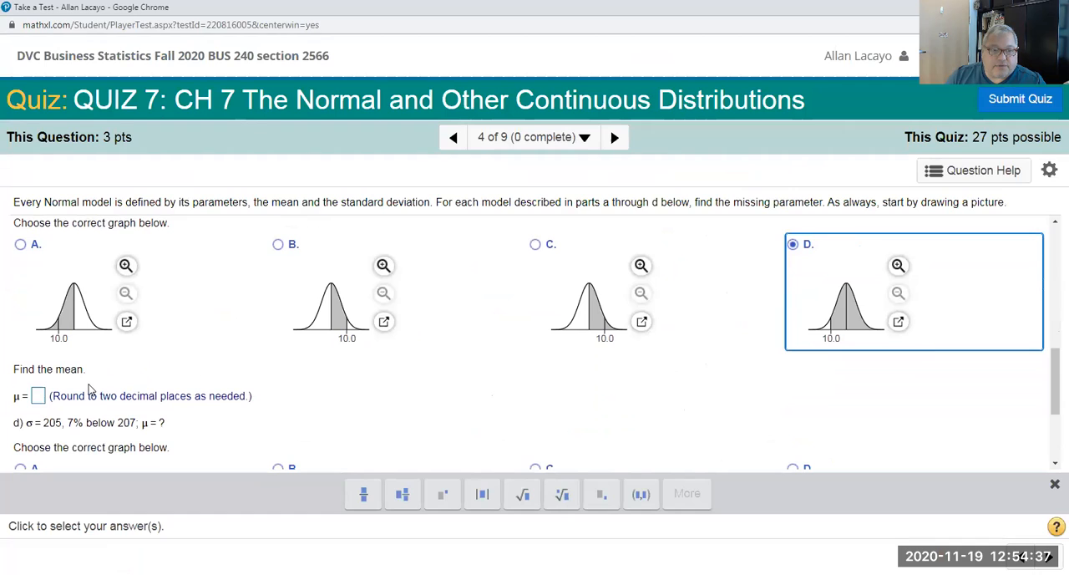
left_click(39, 397)
type("10.66")
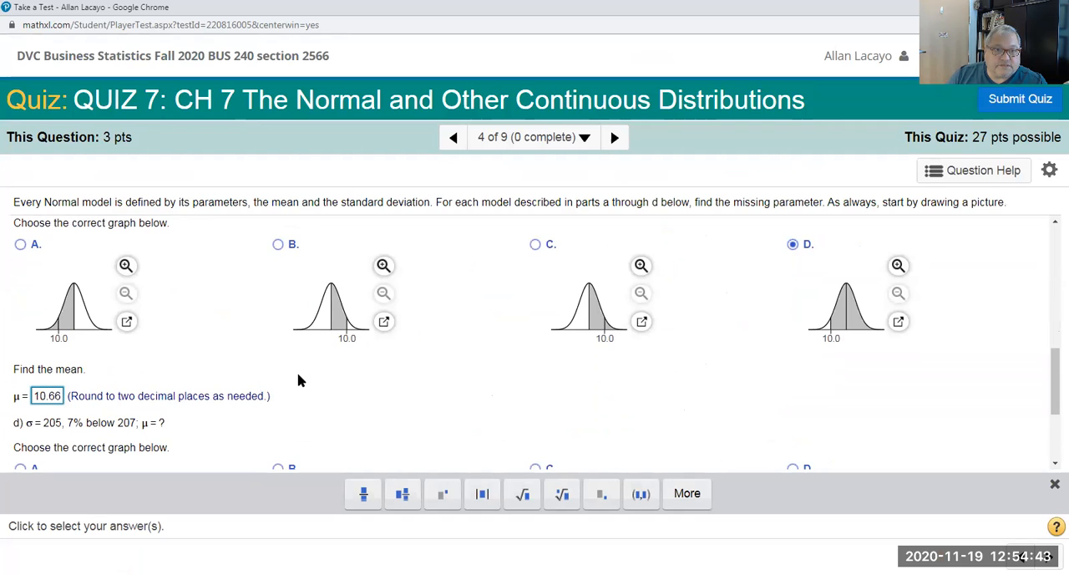
Step: In the part b standard deviation answer, enter the formula as a fraction with X - mean over Z
scroll(298, 380, "up", 3)
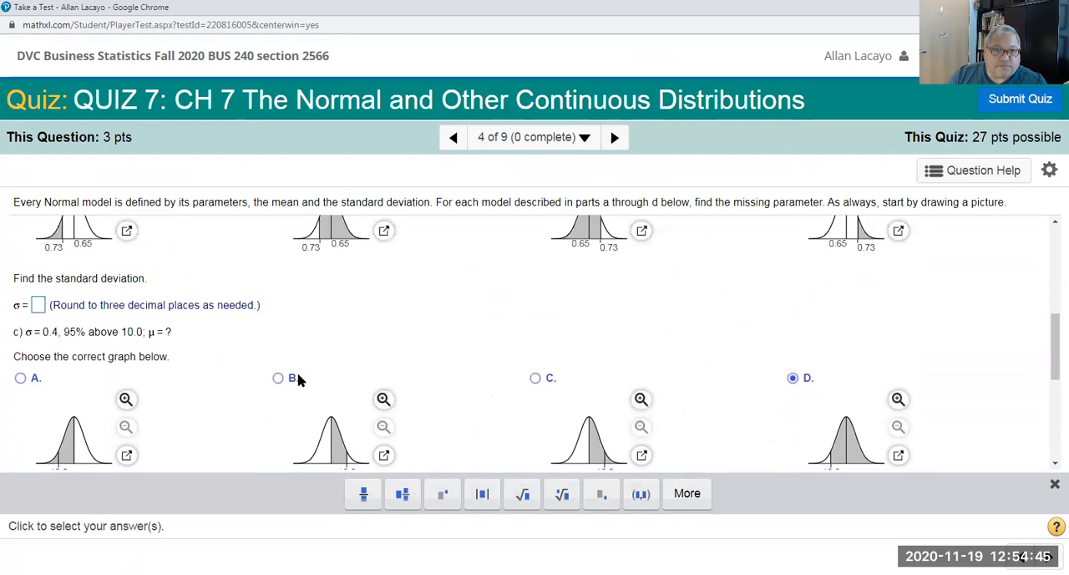
scroll(298, 380, "up", 3)
left_click(42, 439)
left_click(363, 492)
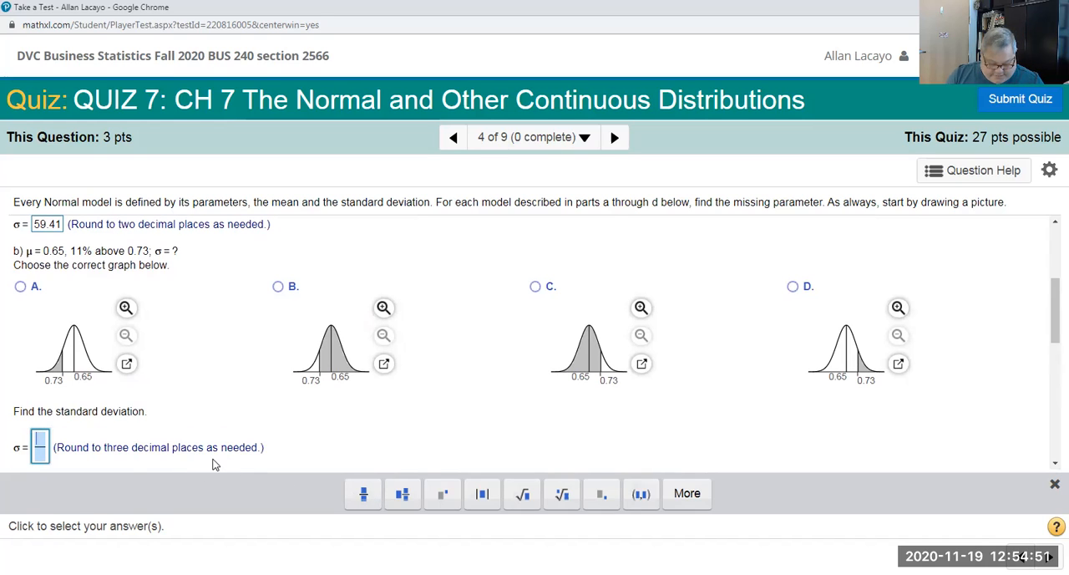
type("X-")
type("mean")
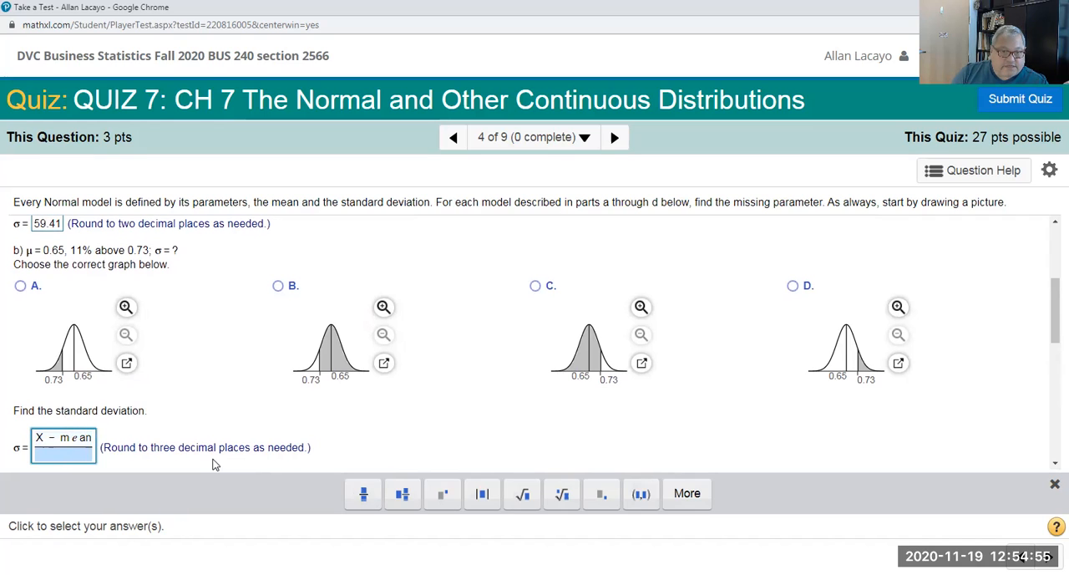
type("Z")
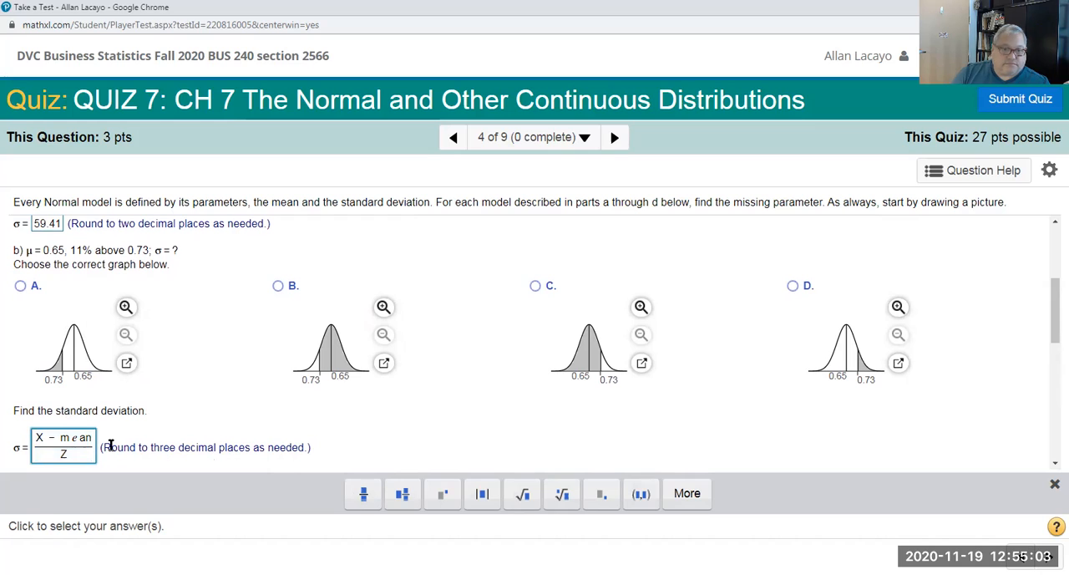
Step: Extend the part b answer with an equals sign and a second fraction with numerator 0.73 - 0.65, moving into its denominator
key("Right")
type("=")
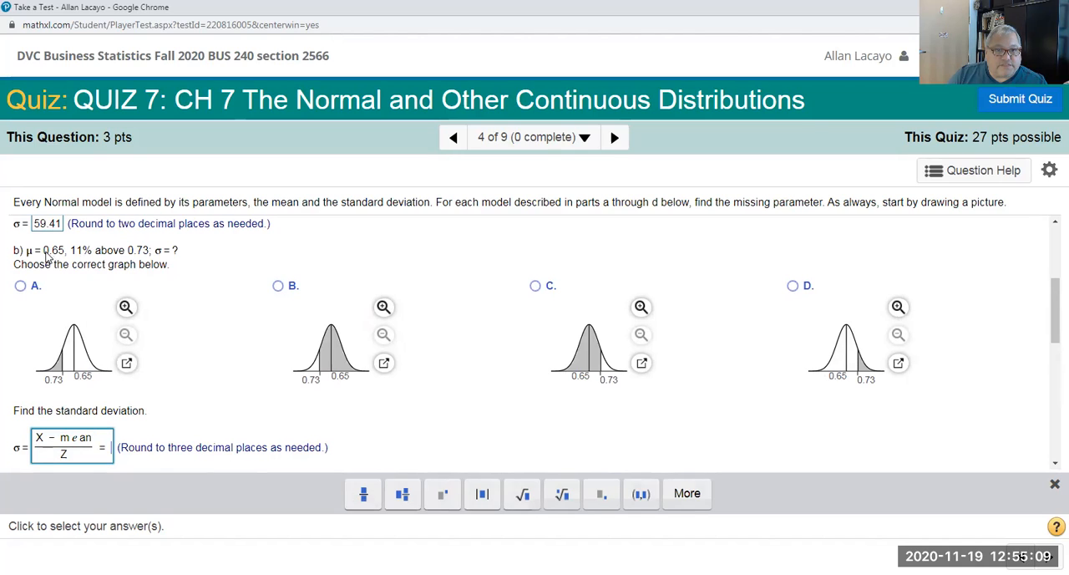
left_click(365, 492)
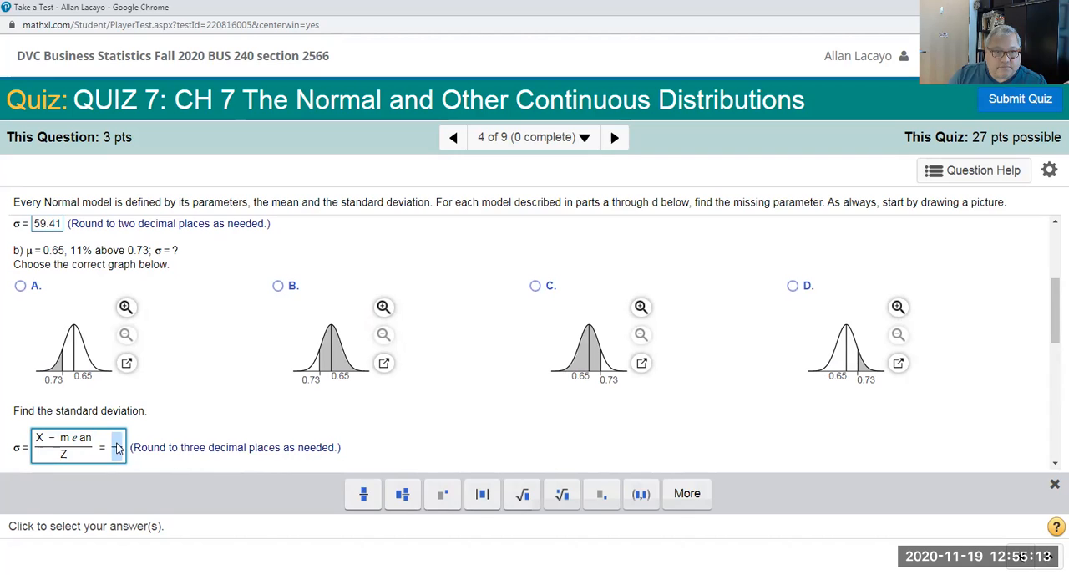
type("0.7")
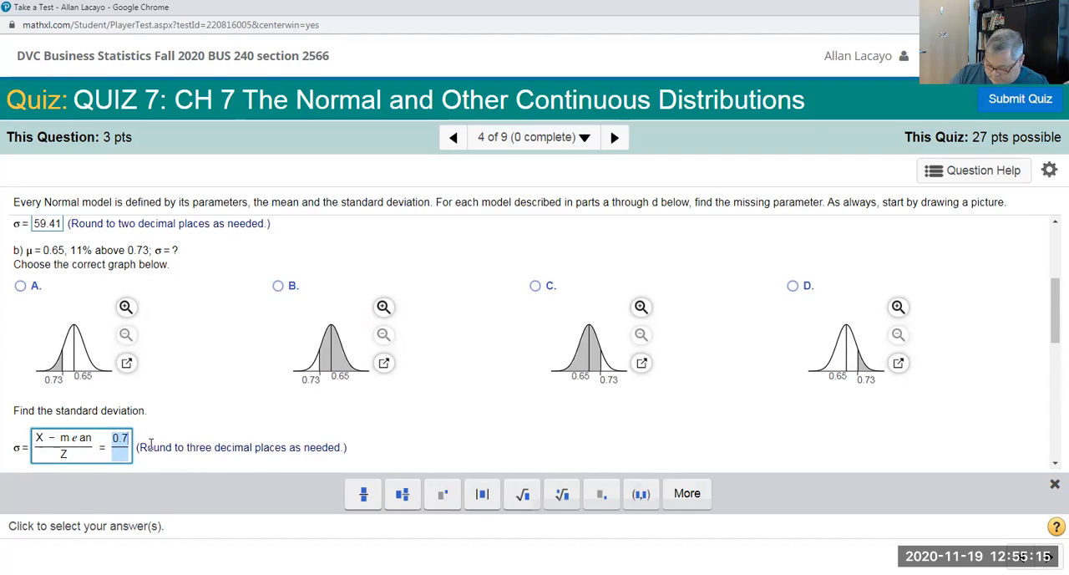
type("3-0.65")
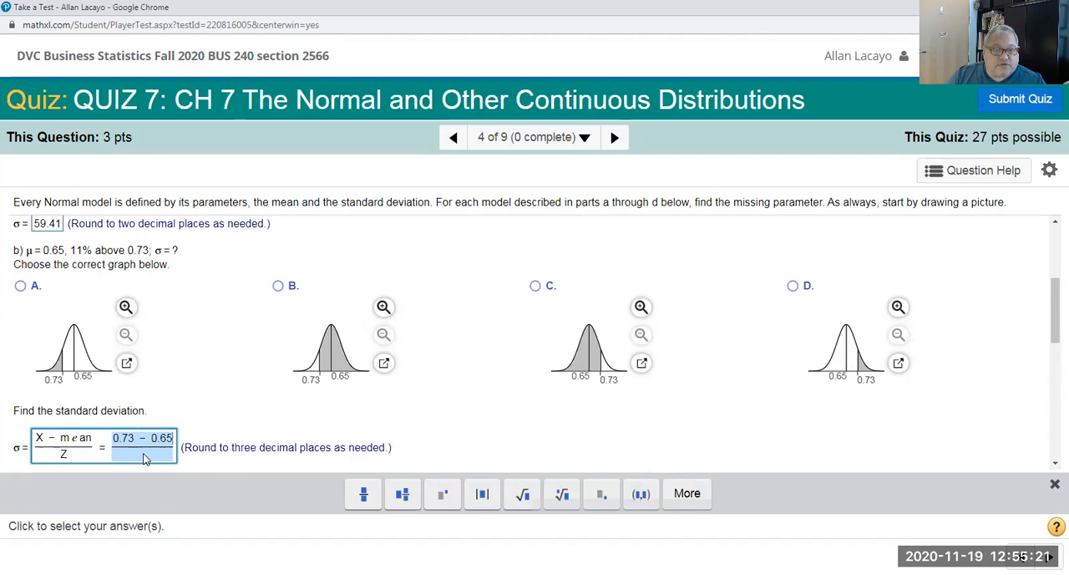
left_click(143, 458)
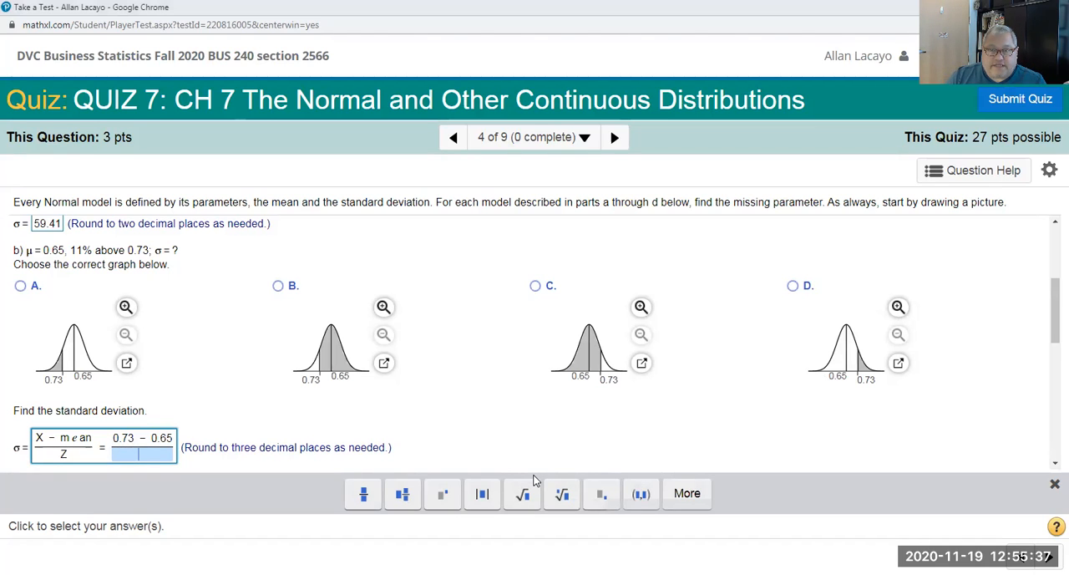
Step: Switch to StatCrunch, compute the z cutoff for an upper-tail probability of 0.11 in the Normal Calculator, and highlight its leading digits
key("alt+Tab")
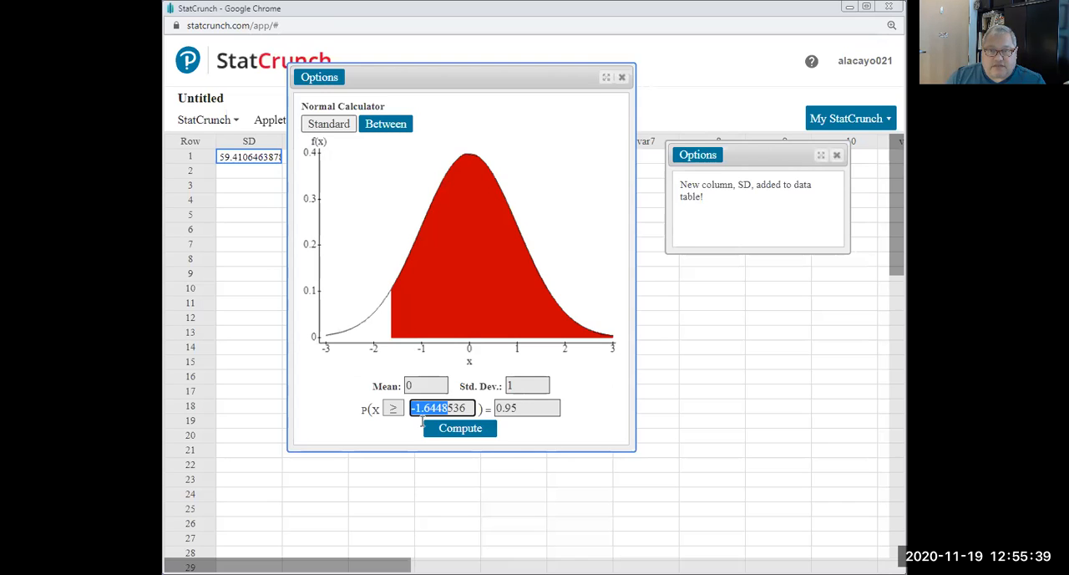
left_click(507, 410)
double_click(507, 410)
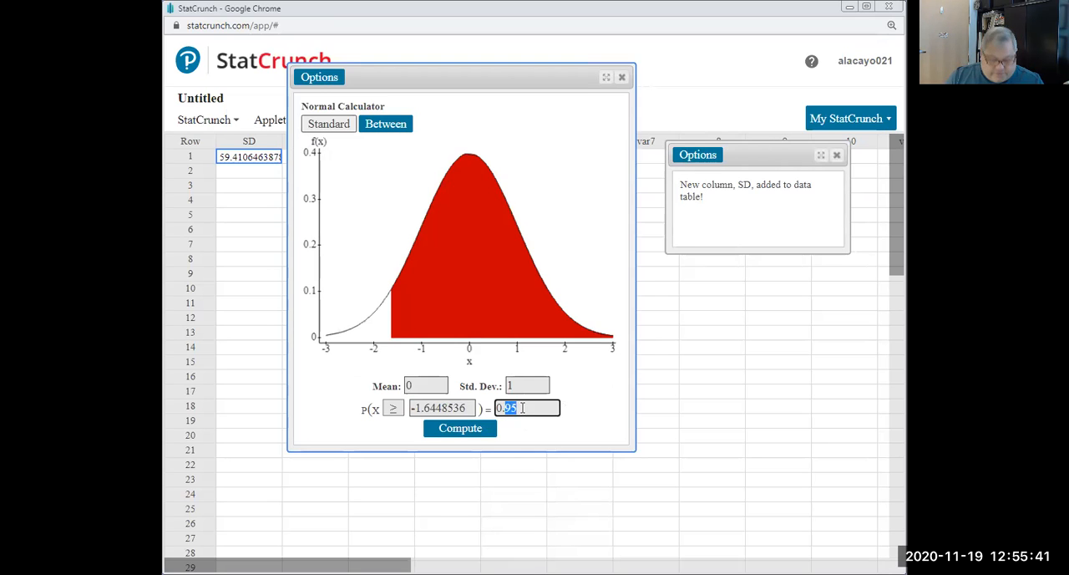
type("0.11")
left_click(451, 428)
left_click_drag(443, 408, 411, 408)
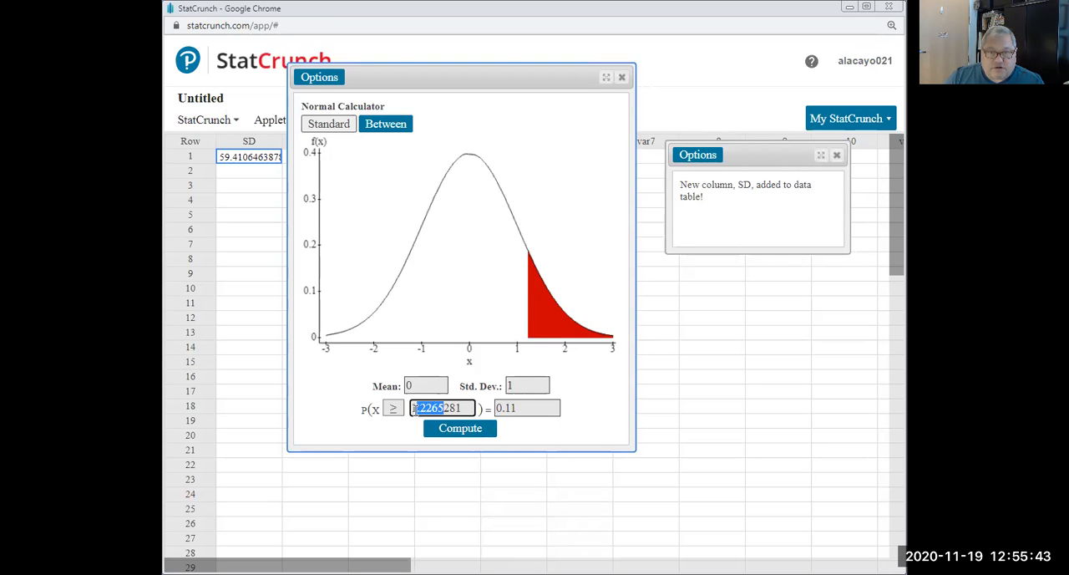
left_click(435, 474)
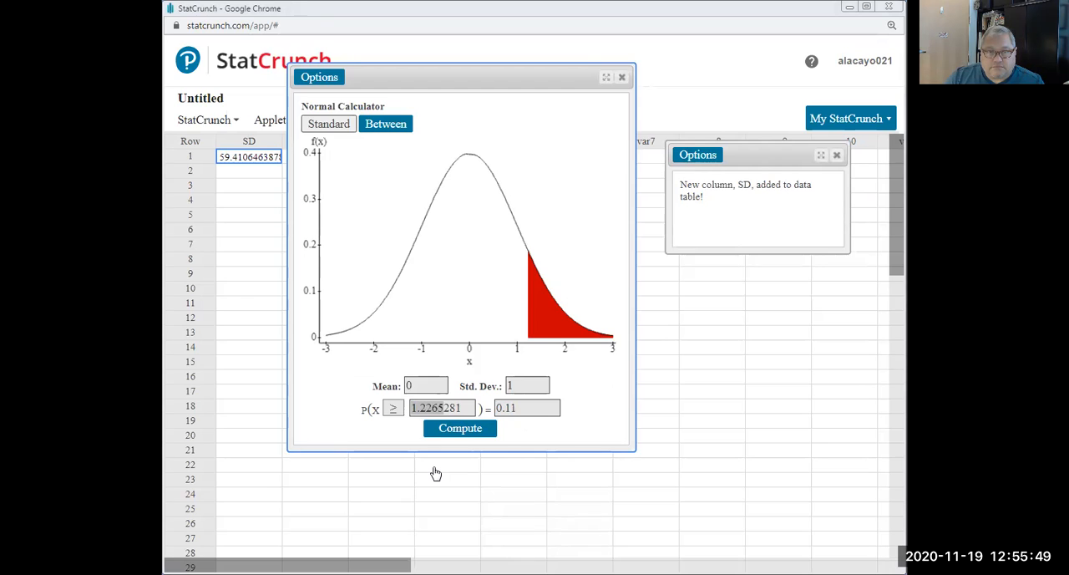
Step: Switch back to the quiz, enter 1.23 as the second fraction's denominator, and choose graph D for part b
key("alt+Tab")
type("1.23")
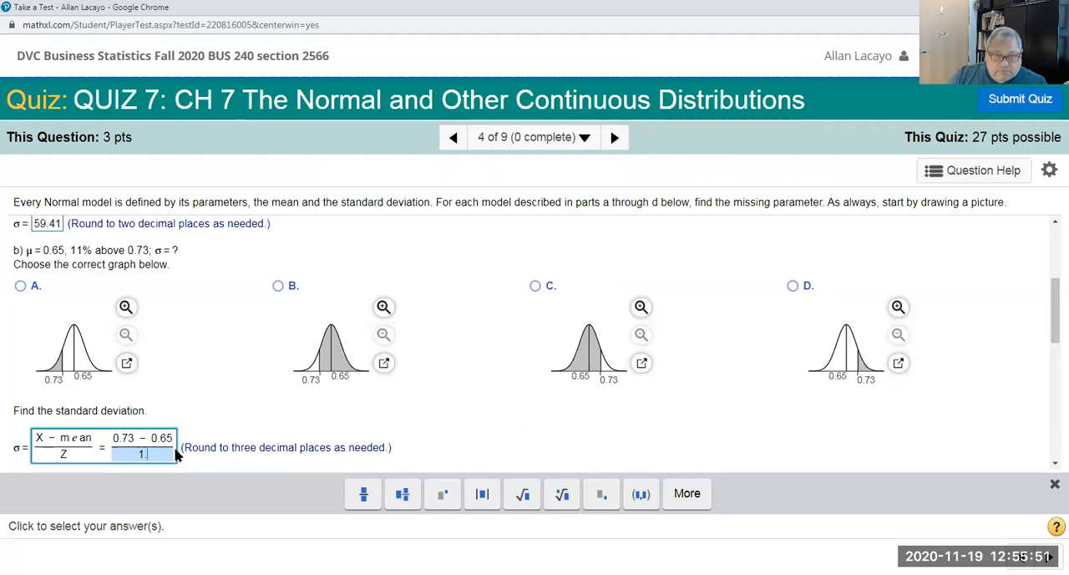
left_click(793, 286)
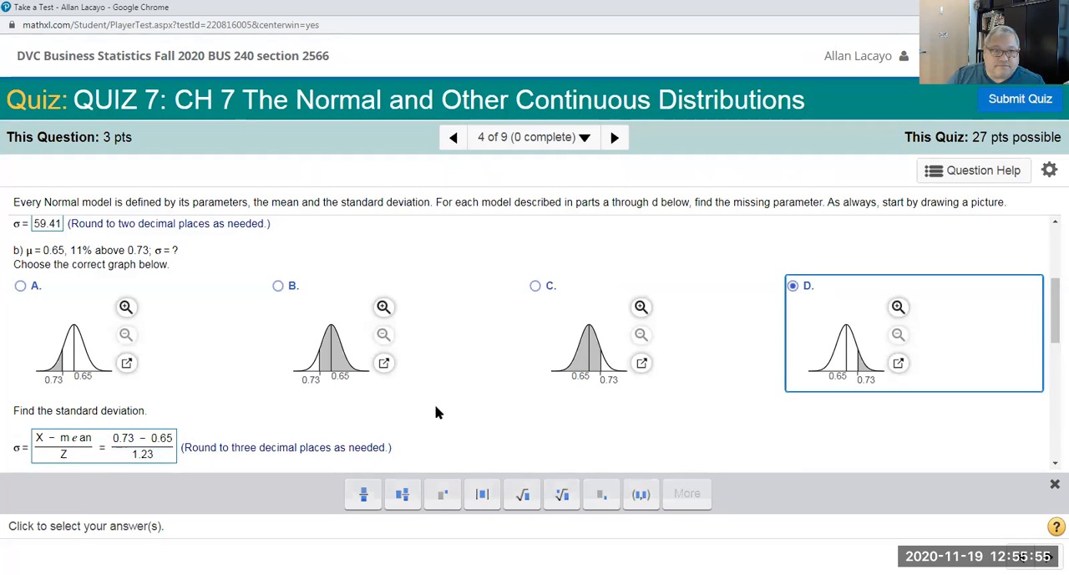
Step: Continue the part b answer with an equals sign and the simplified fraction .08 over 1.23
left_click(173, 449)
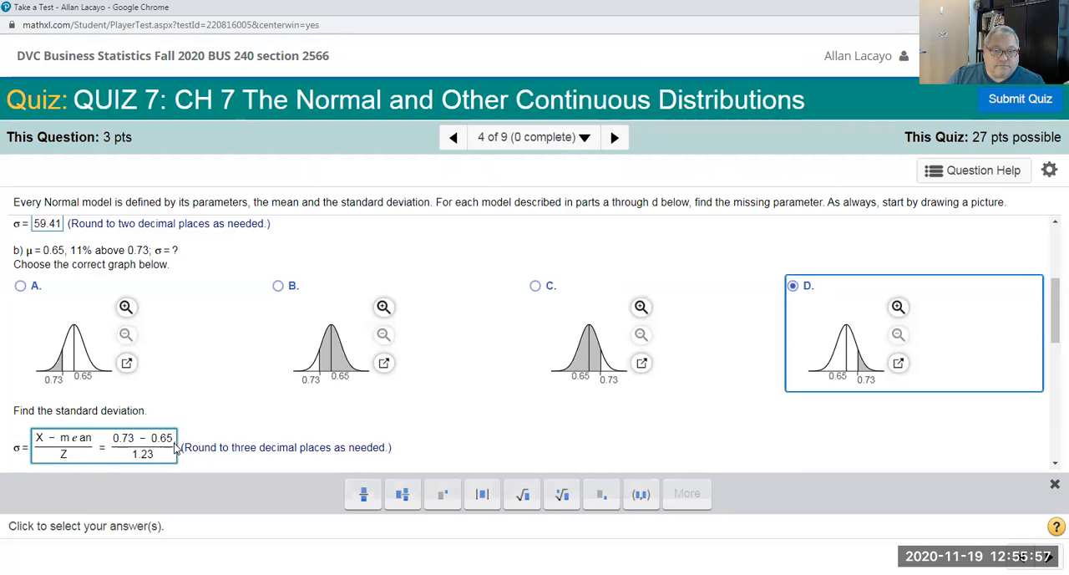
type("=")
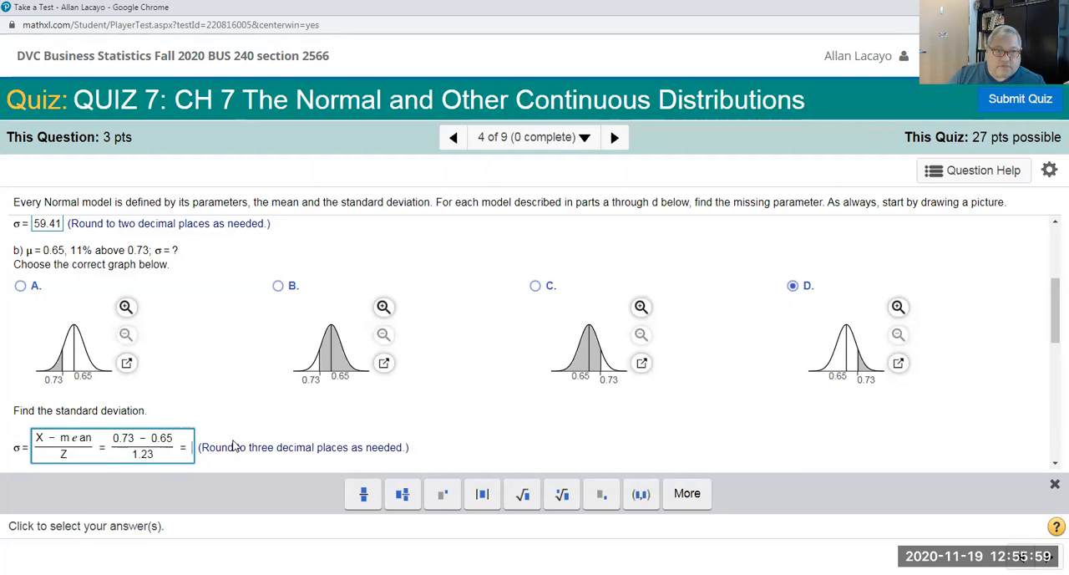
left_click_drag(157, 457, 128, 461)
left_click(158, 457)
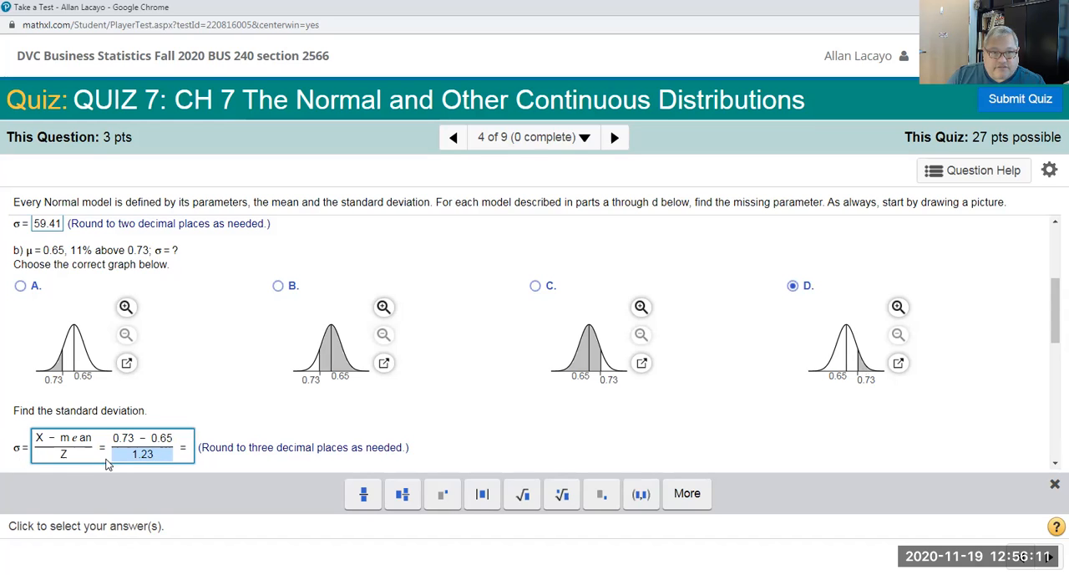
left_click(191, 455)
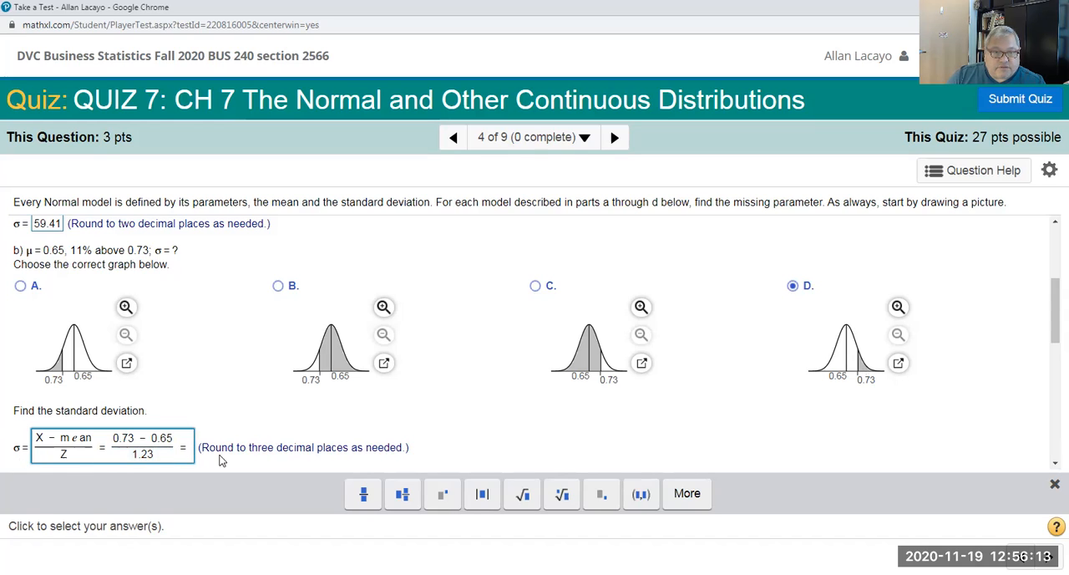
left_click(363, 493)
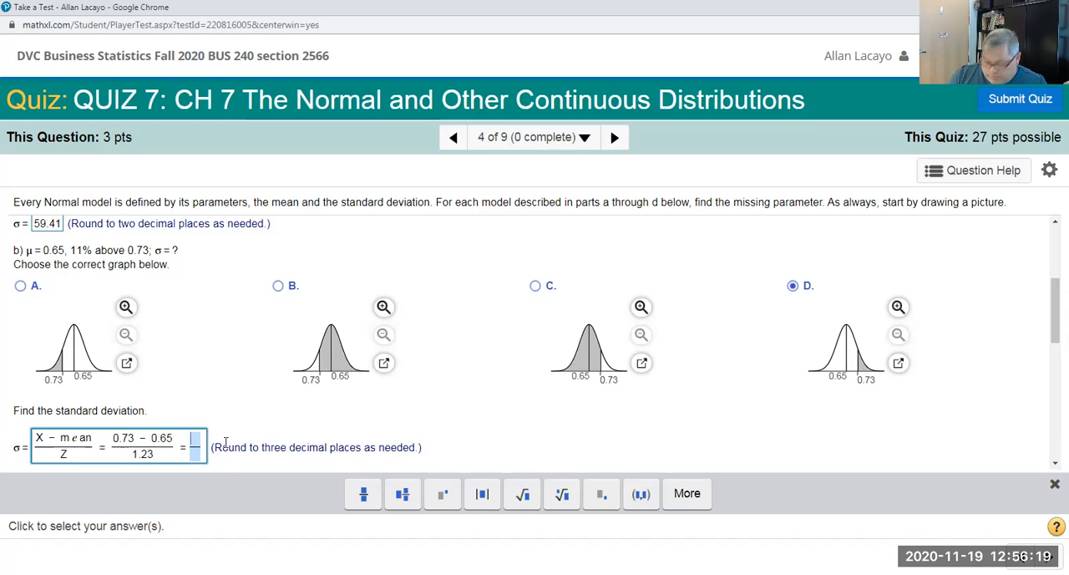
type(".08")
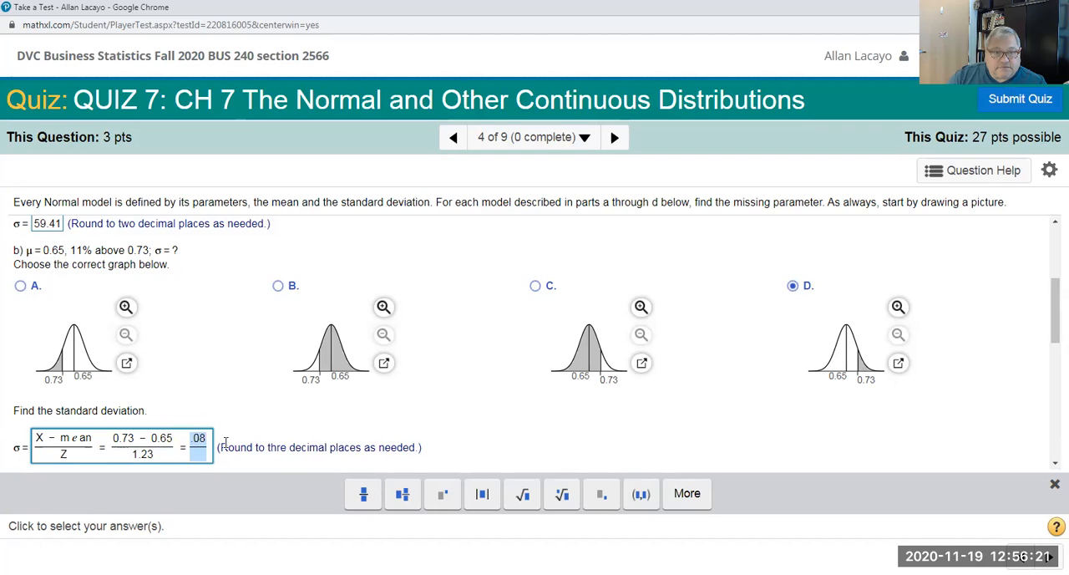
type("/")
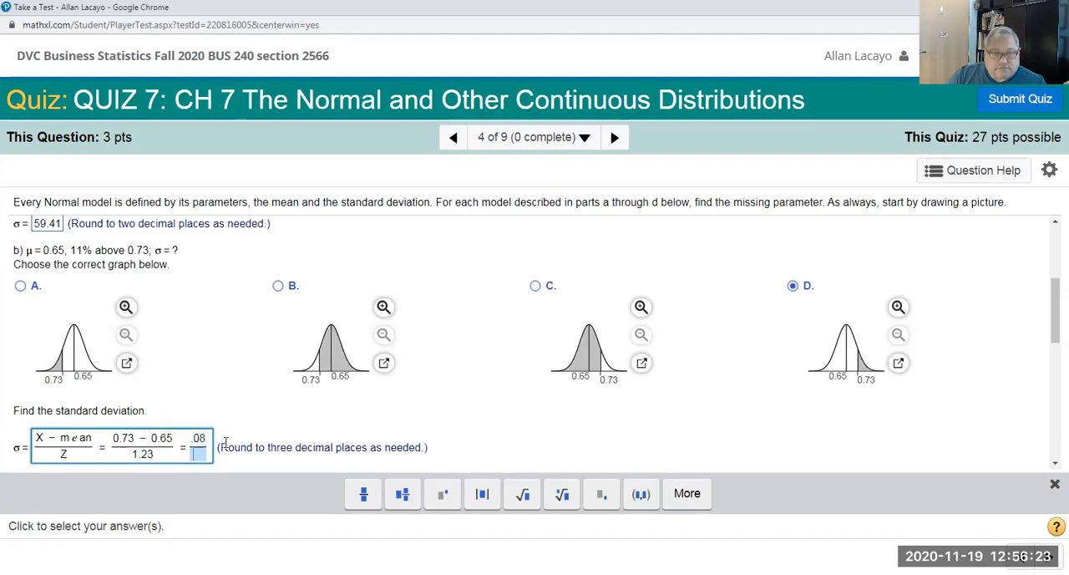
type("1.23")
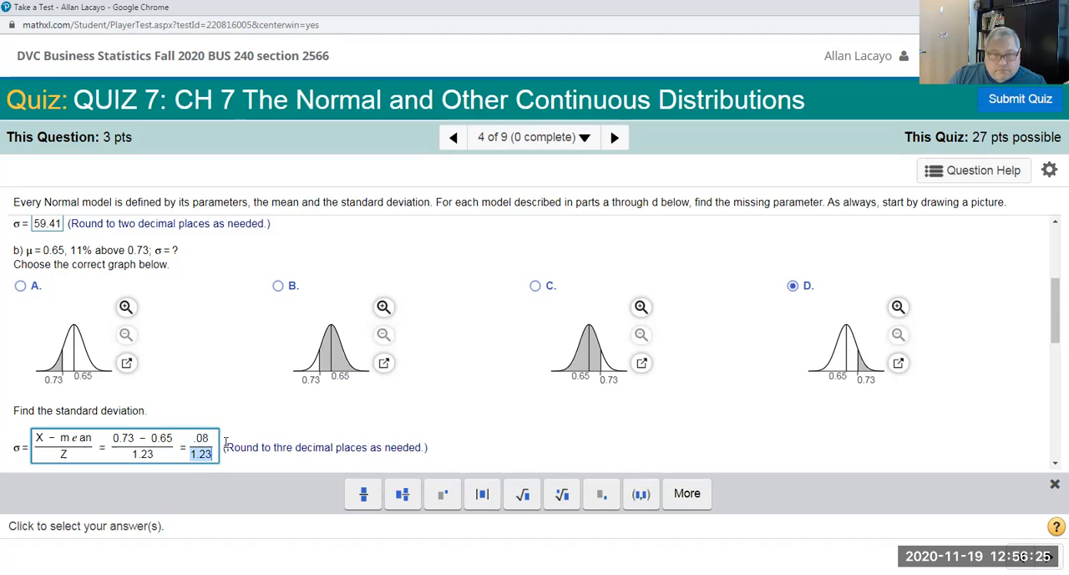
Step: Complete the part b answer with = 0.063 and highlight the X - mean over Z fraction for review
key("Right")
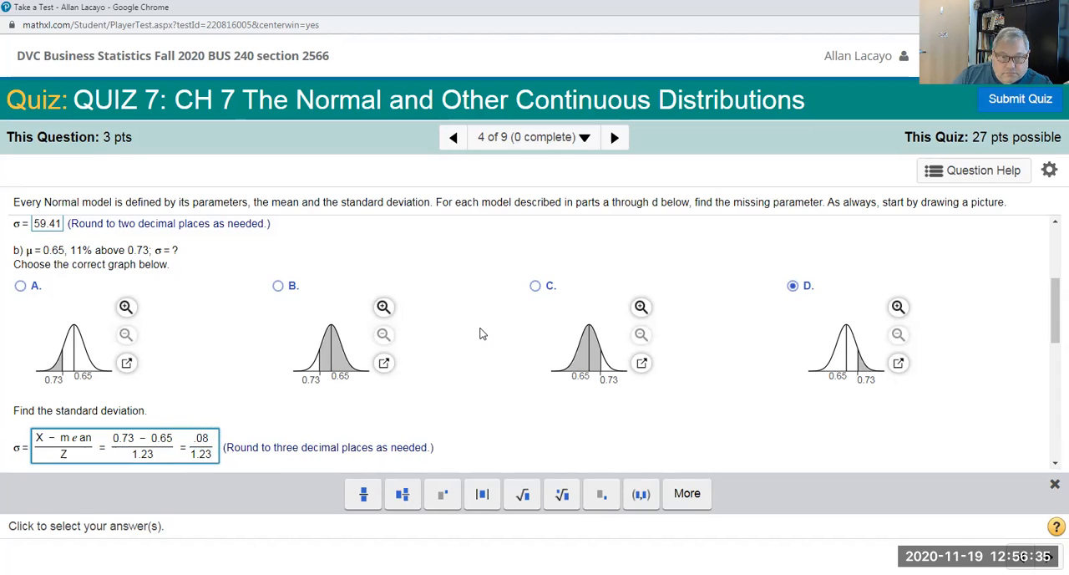
type("= ")
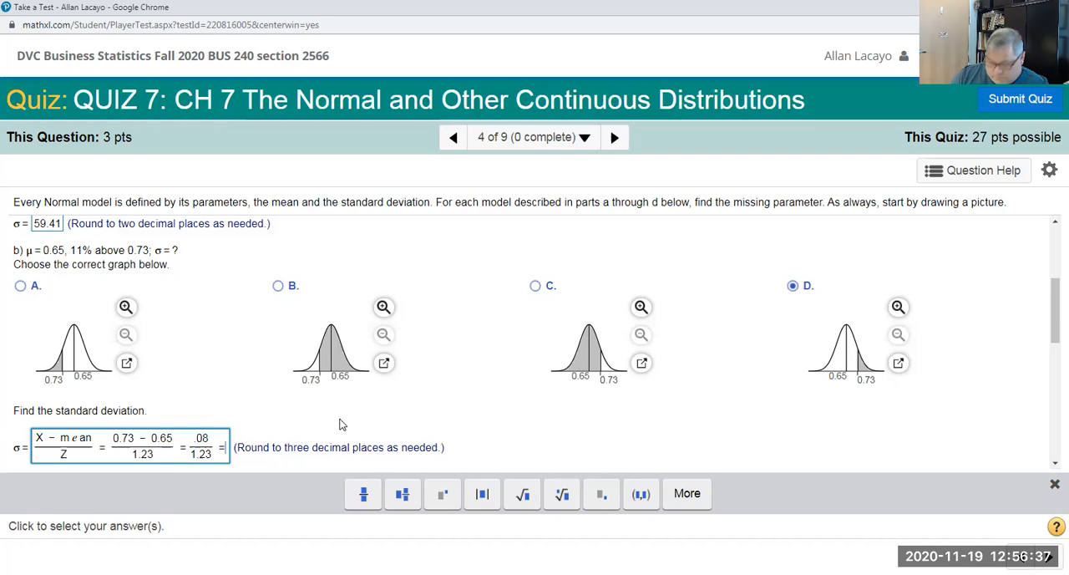
type("0.0")
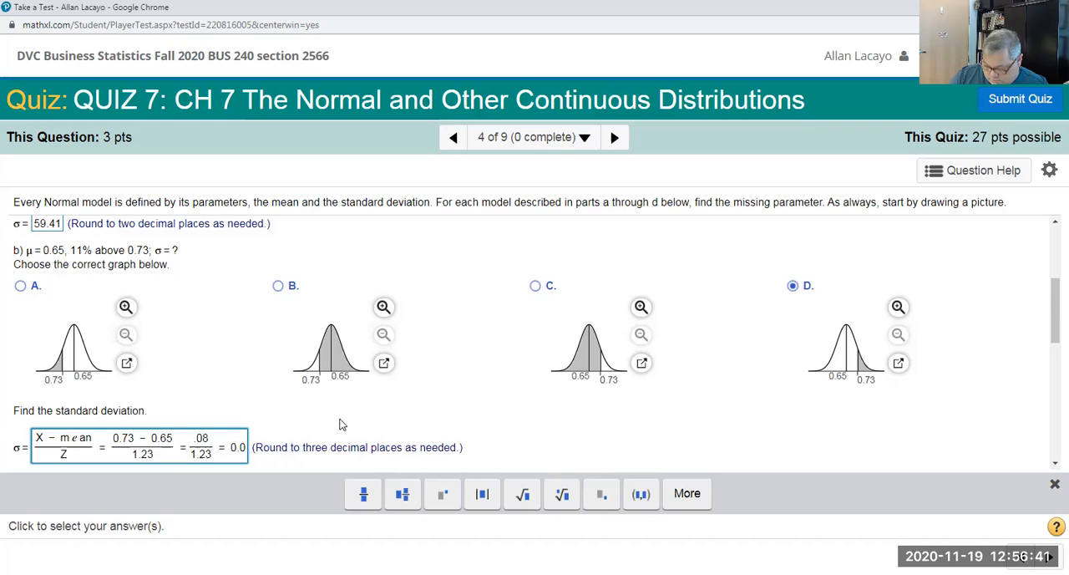
type("63")
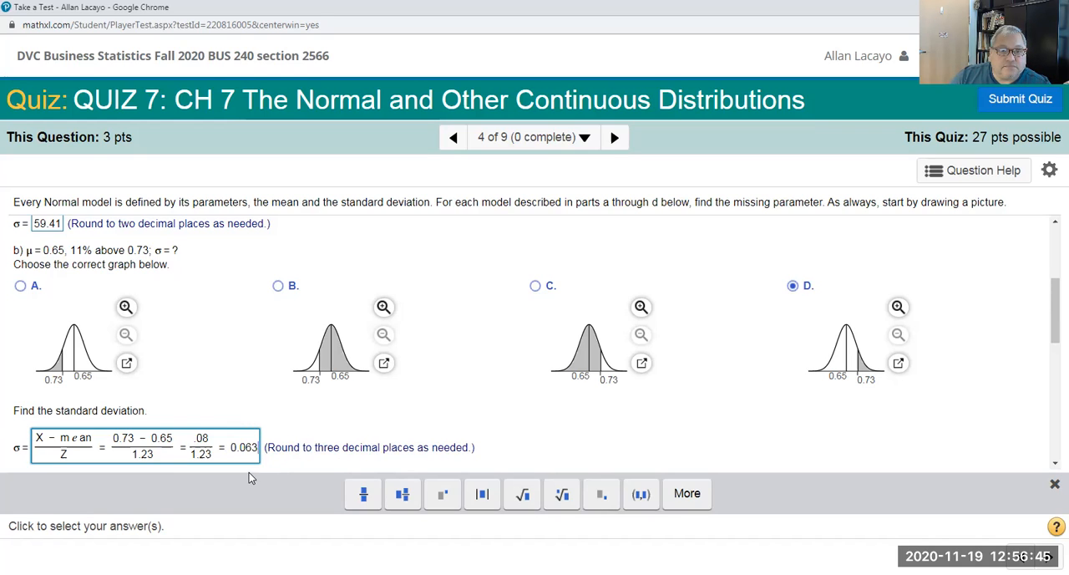
scroll(302, 416, "down", 1)
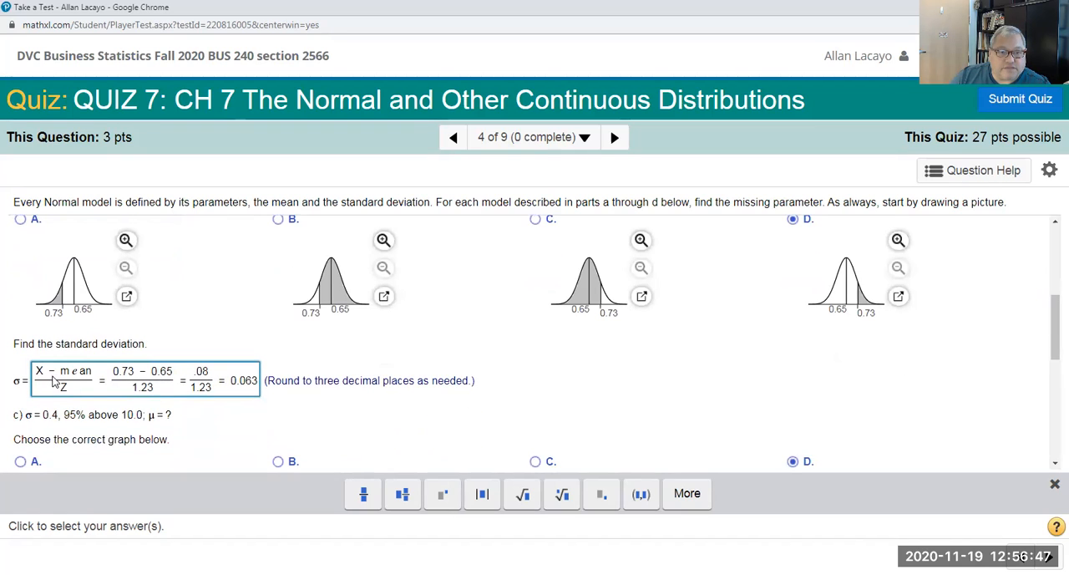
left_click_drag(95, 381, 32, 383)
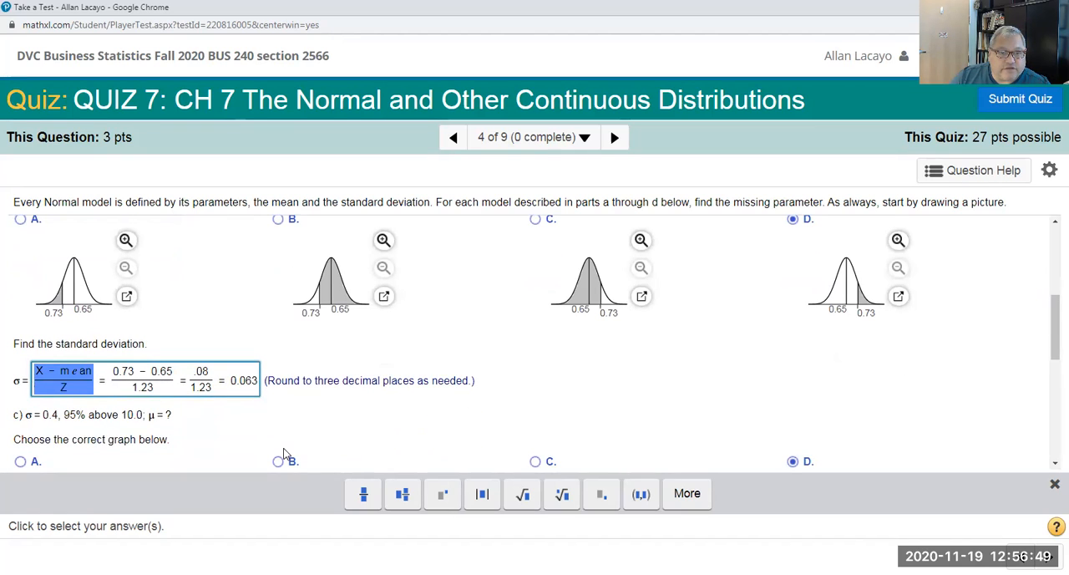
left_click(262, 428)
Step: Choose graph B, with the area below 207 shaded, for part d
scroll(264, 429, "down", 5)
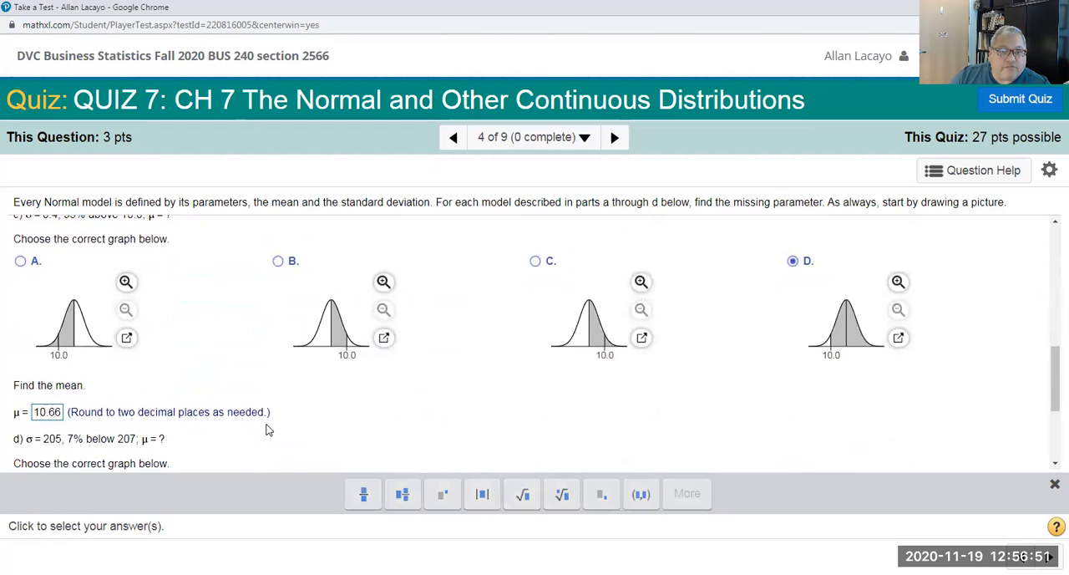
scroll(267, 429, "down", 1)
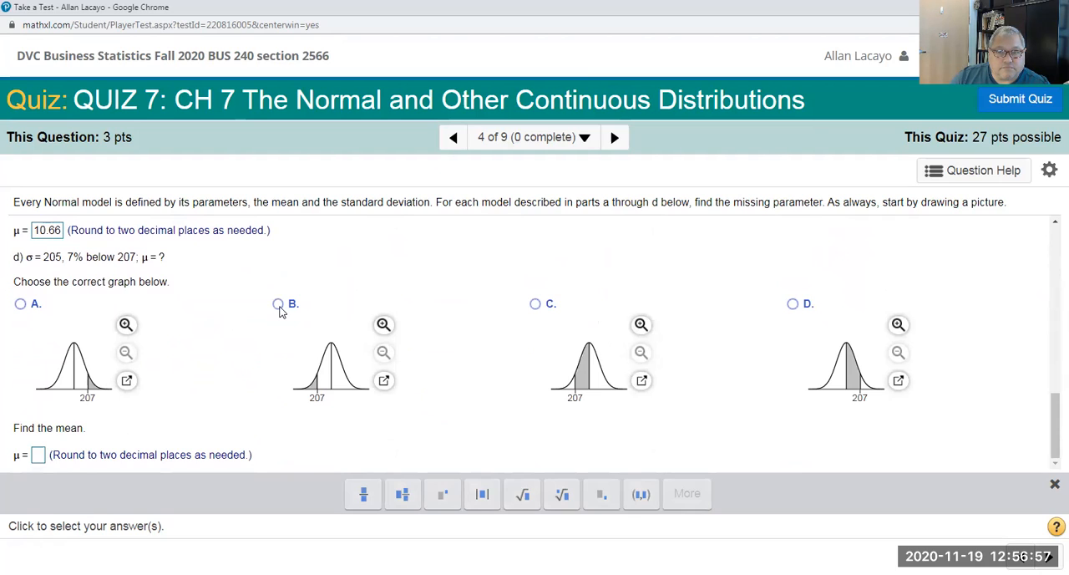
left_click(282, 381)
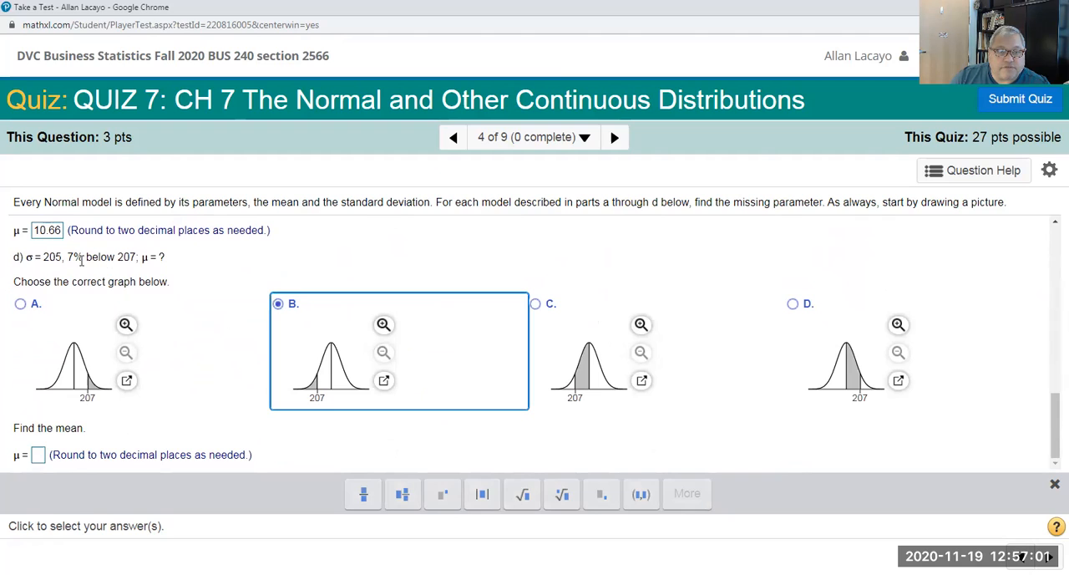
Step: Begin the part d mean answer with the formula X - Z • SD followed by an equals sign
left_click(38, 455)
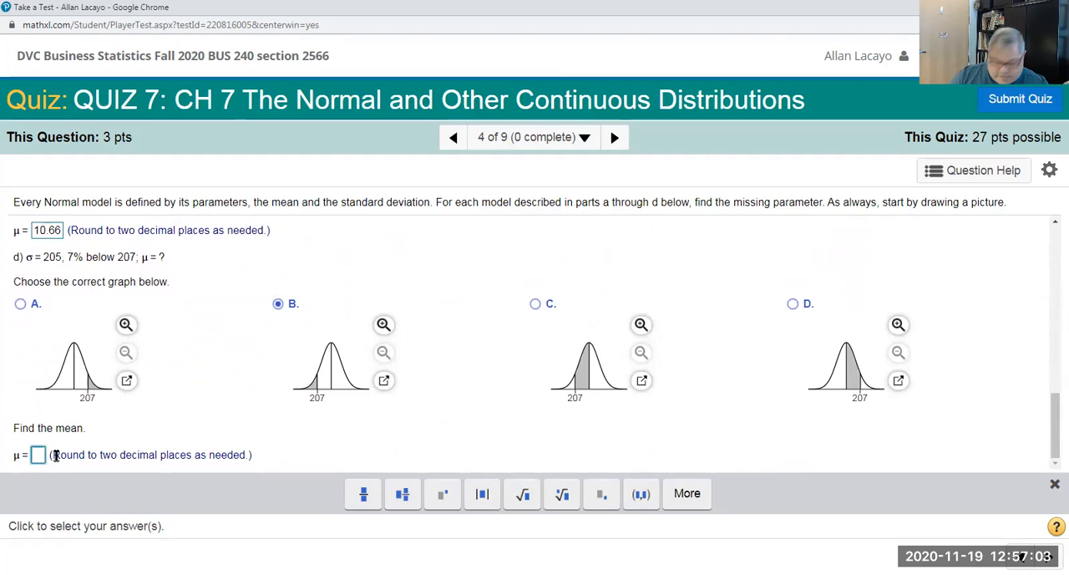
type("X")
type("-z")
type("*SD")
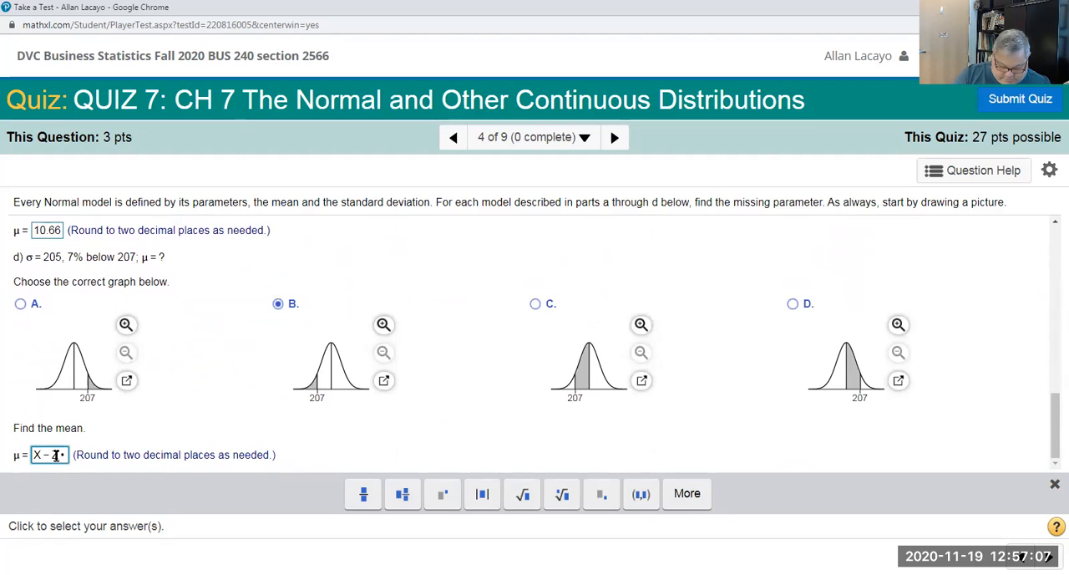
type("=")
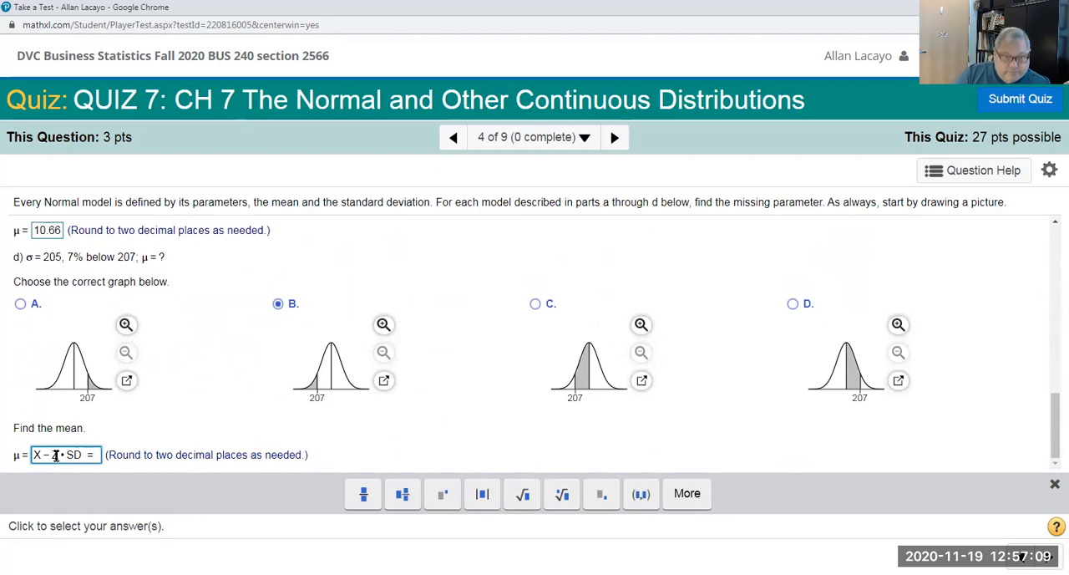
type("207")
type("-")
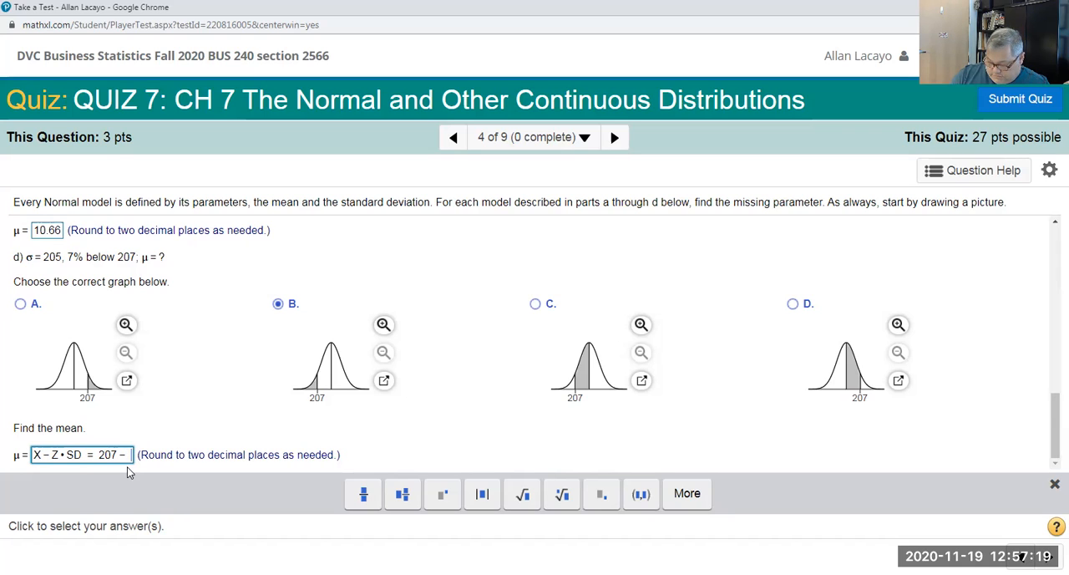
type(" 1.")
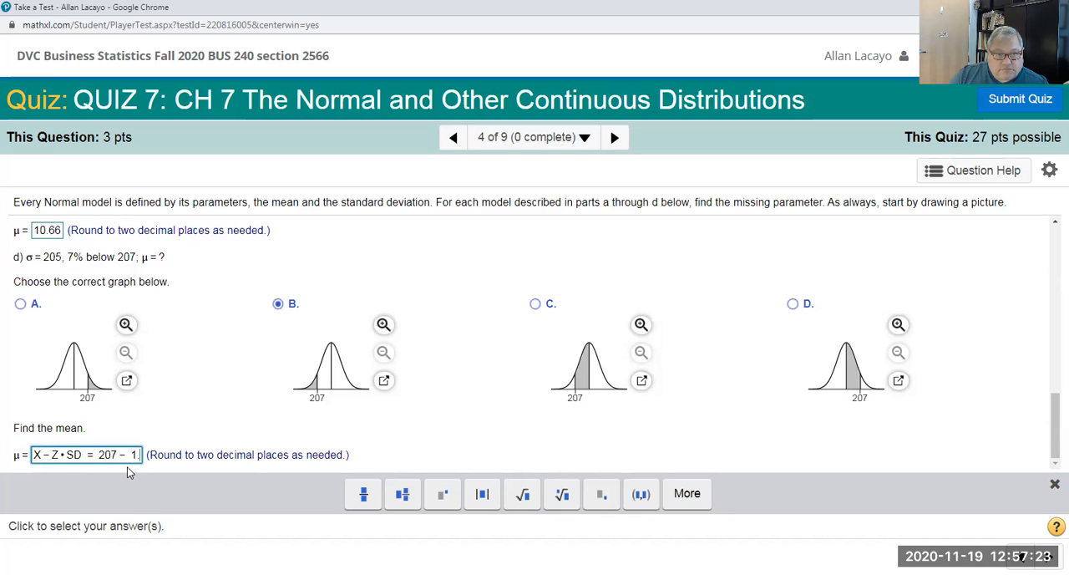
type("6")
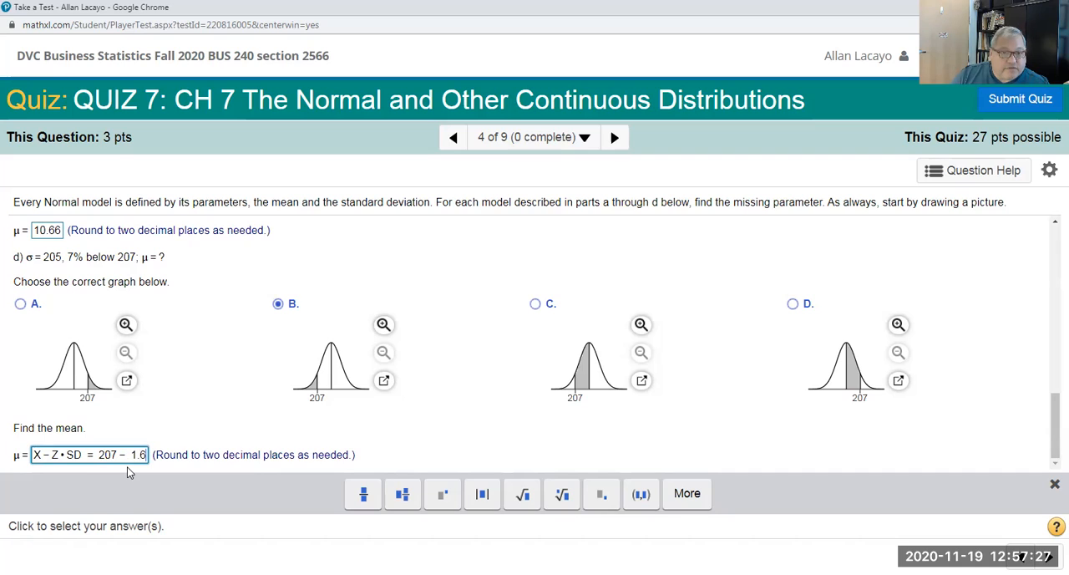
type("*")
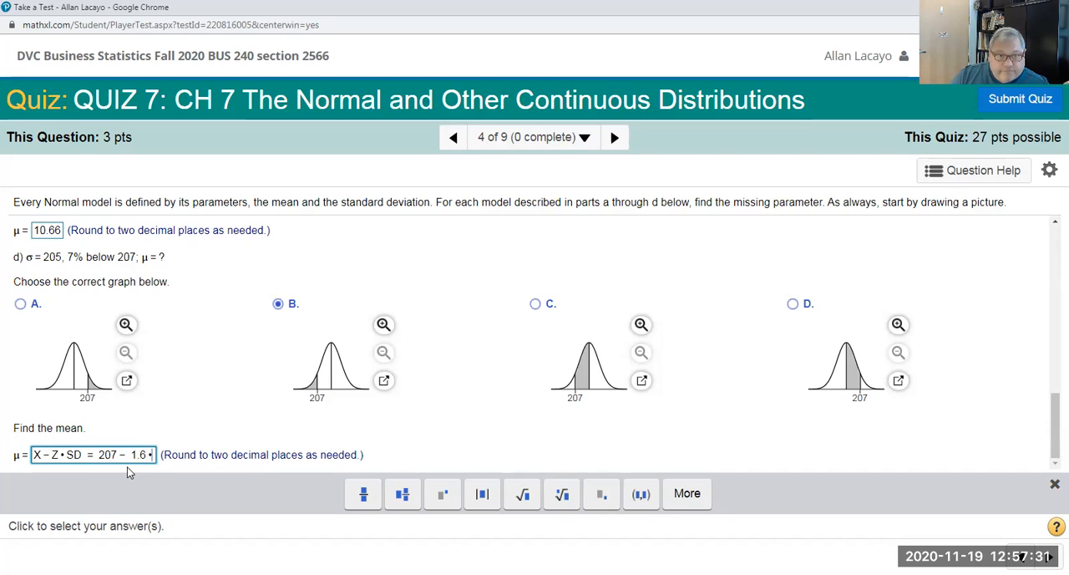
type("205")
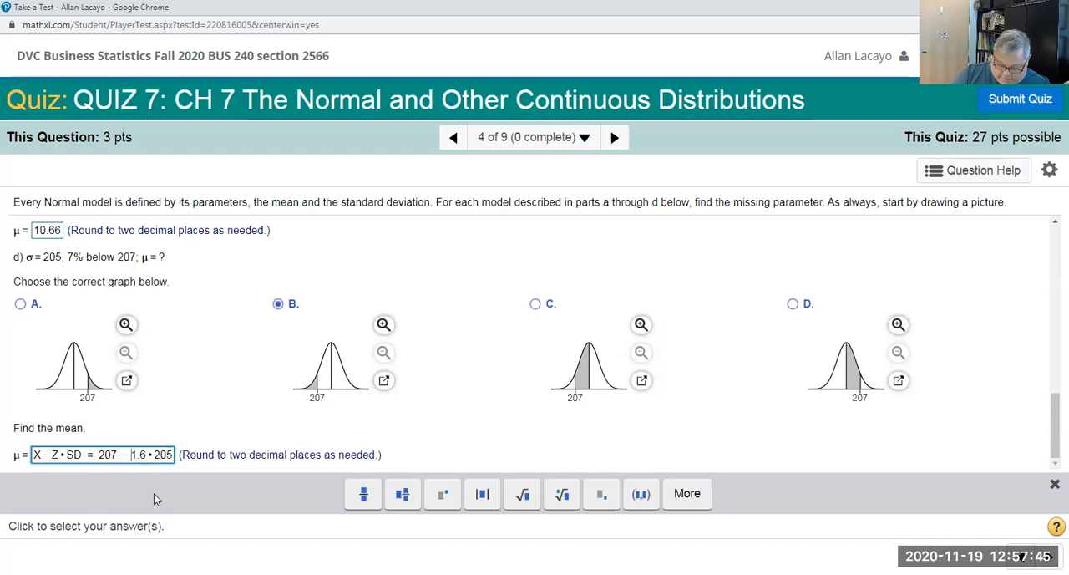
Step: Make the 1.6 in the part d expression negative and enclose it in parentheses
type("-")
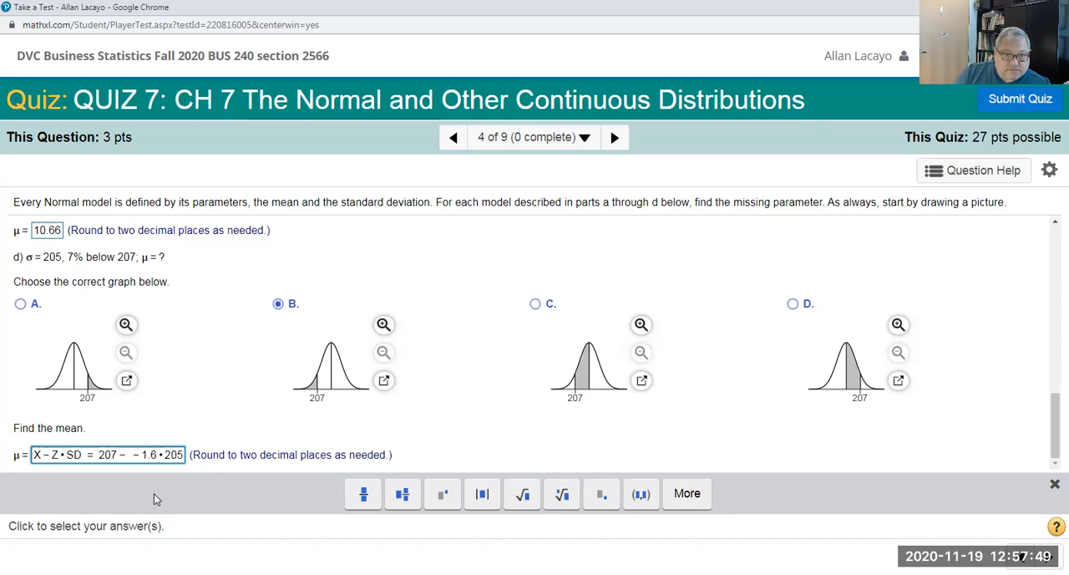
type("( ")
type("_")
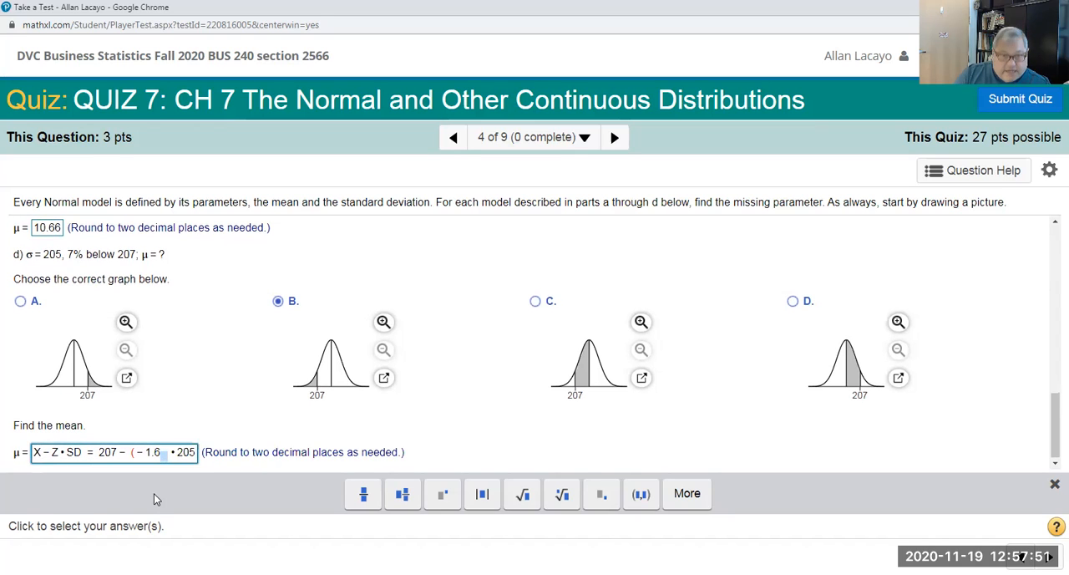
key("BackSpace")
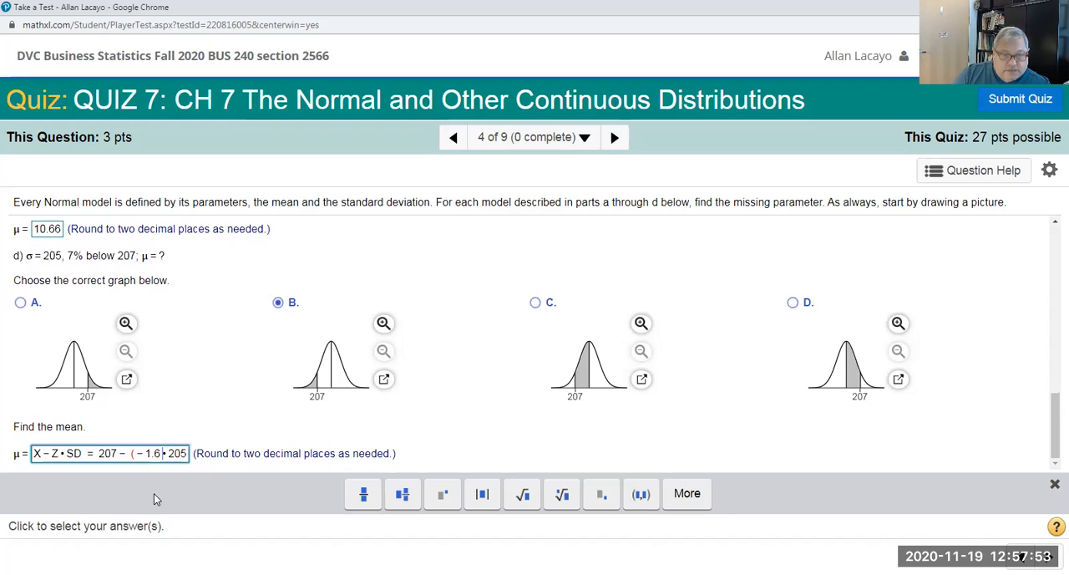
type(")")
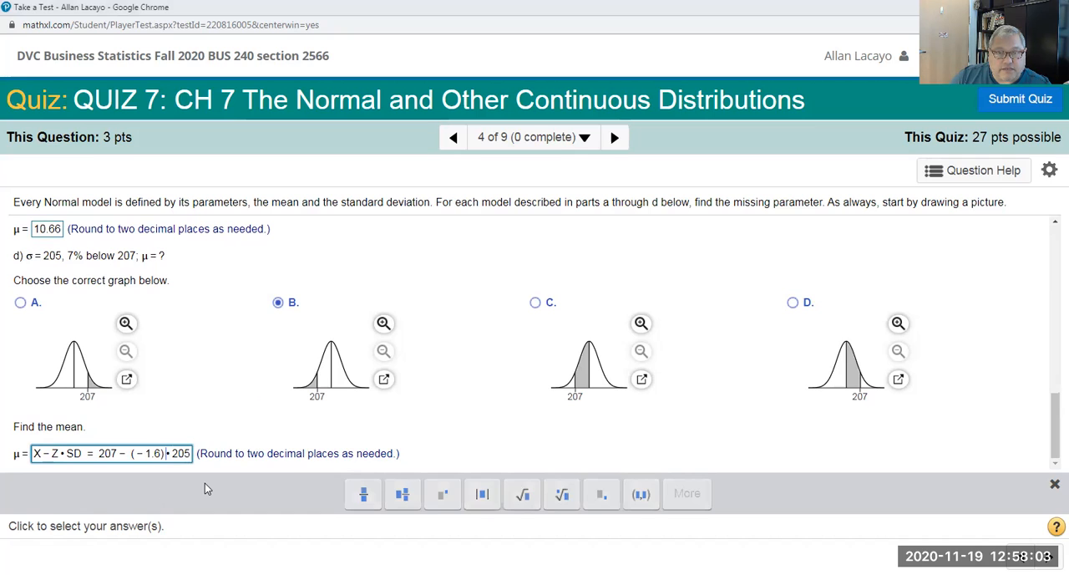
Step: Switch to StatCrunch, compute the standard normal cutoff for P(X ≤ x) = 0.07, and highlight the resulting z-value
key("alt+Tab")
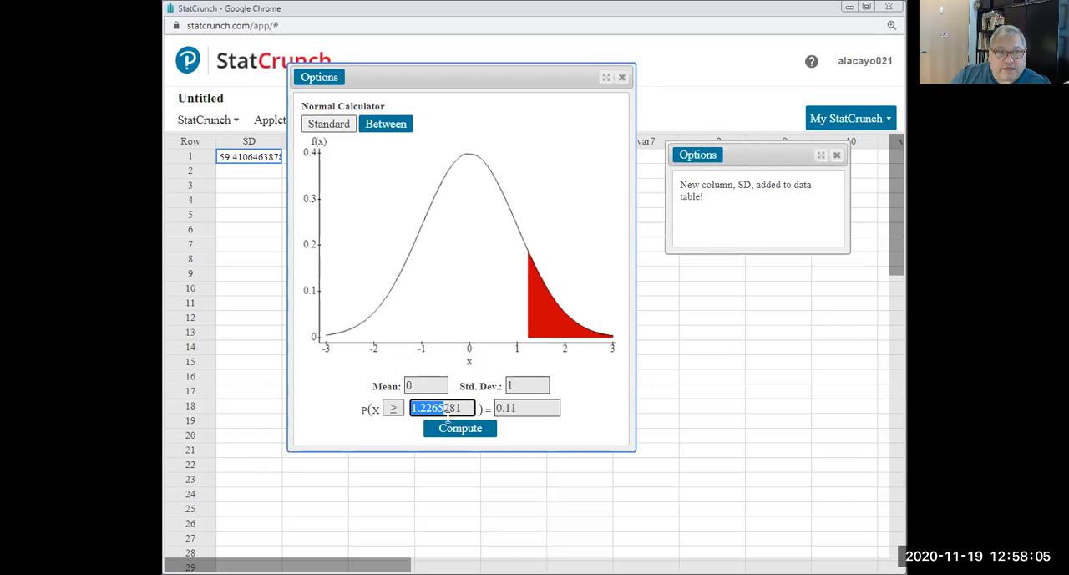
double_click(506, 407)
type("0.0")
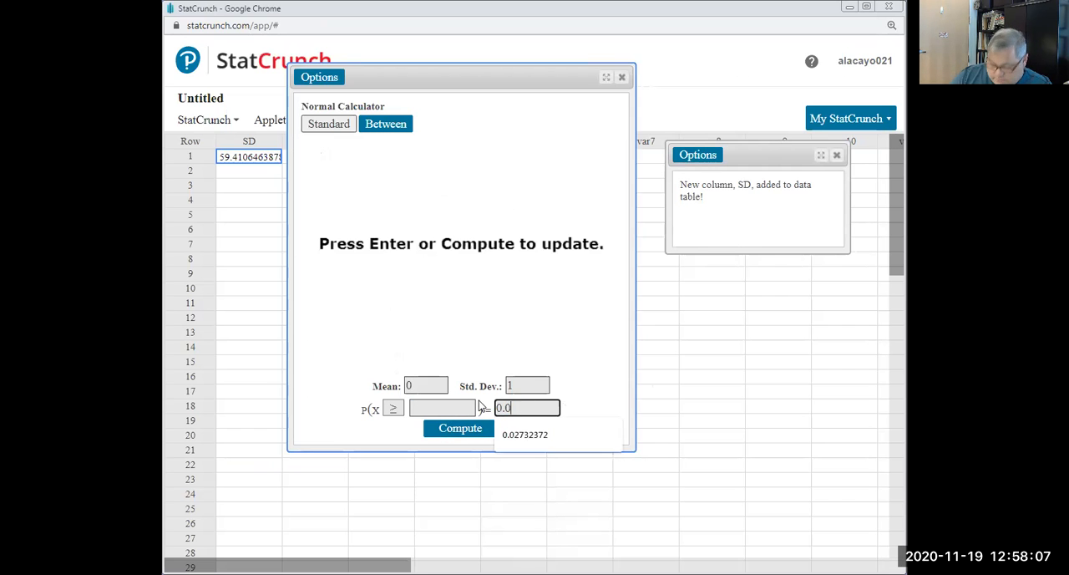
type("7")
left_click(393, 407)
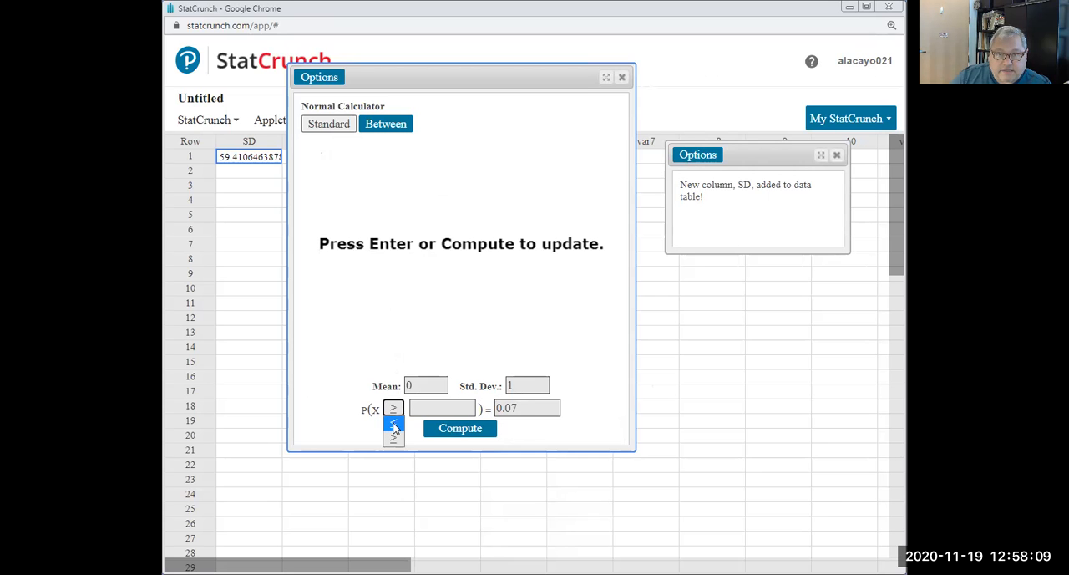
left_click(394, 427)
left_click_drag(446, 408, 406, 411)
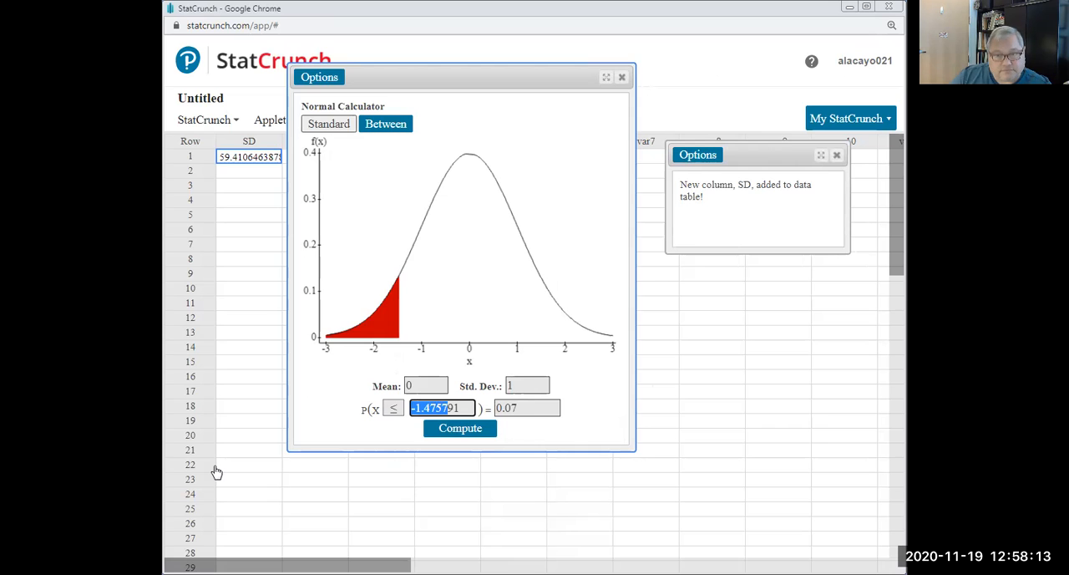
Step: Switch back to the quiz and set the z-value in the part d answer to -1.48
key("alt+Tab")
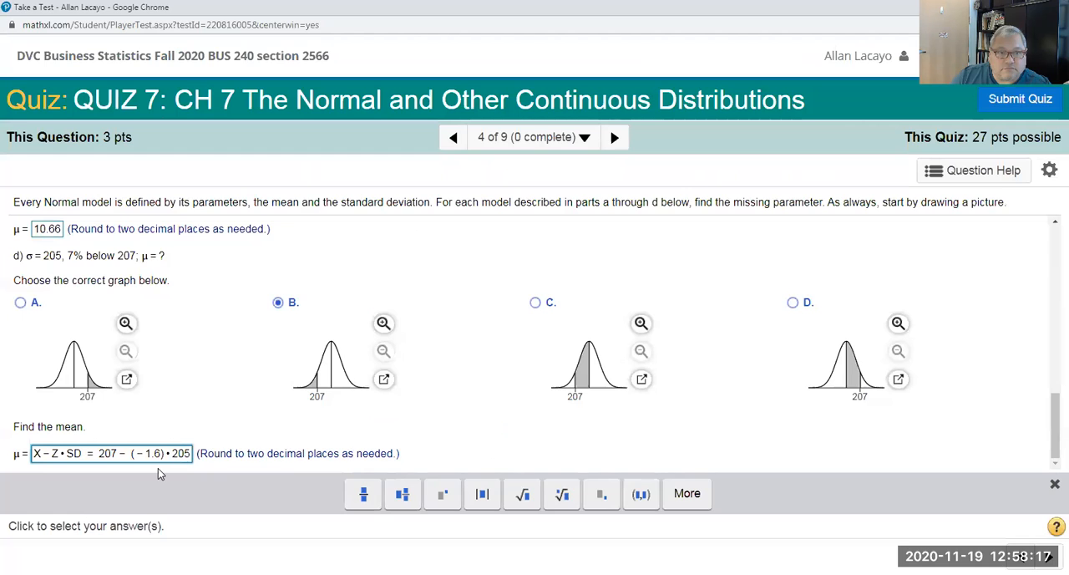
key("BackSpace")
type("48")
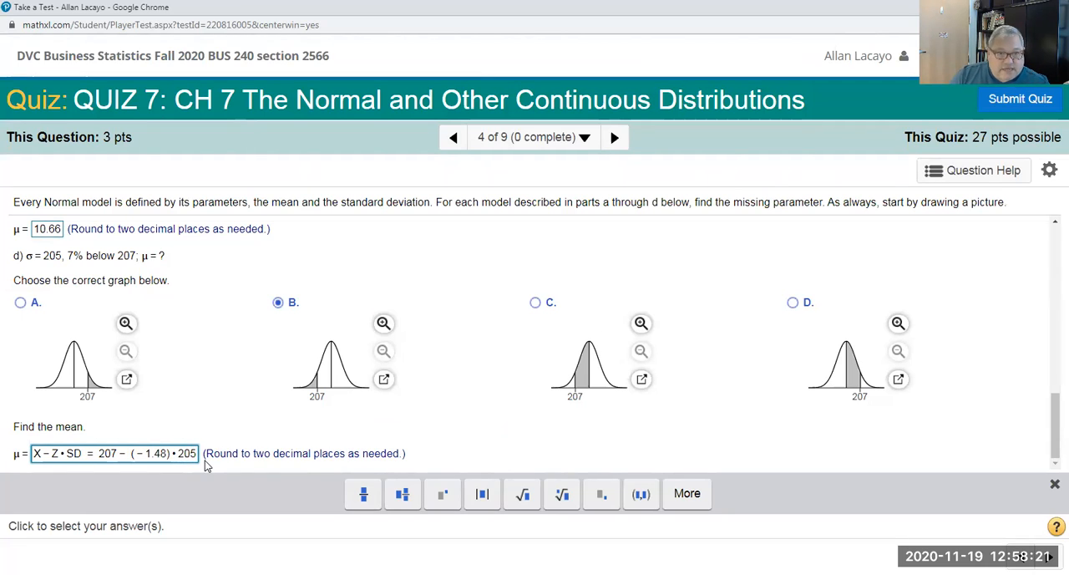
type("=")
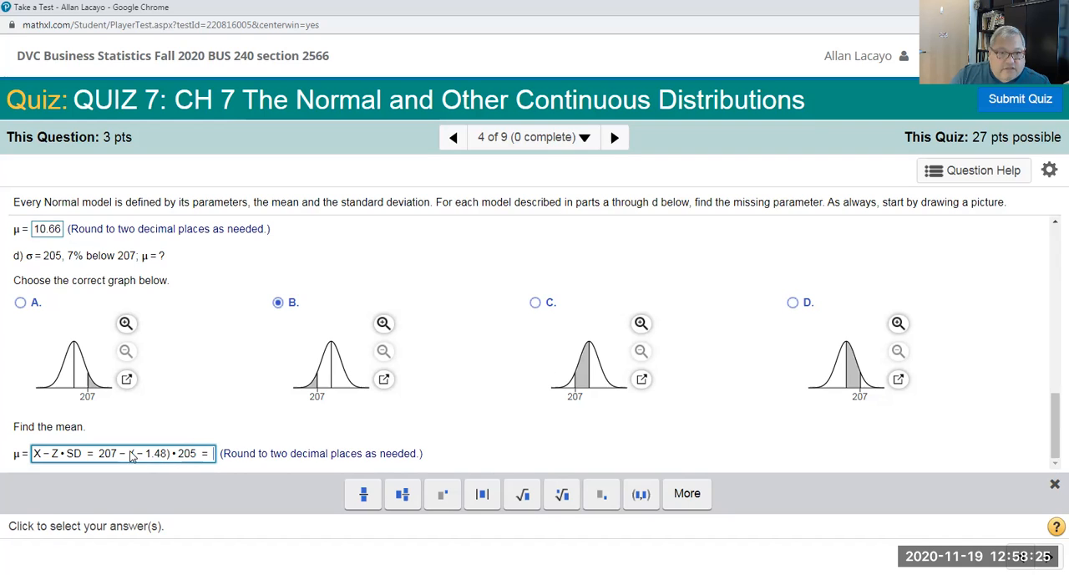
type("207+")
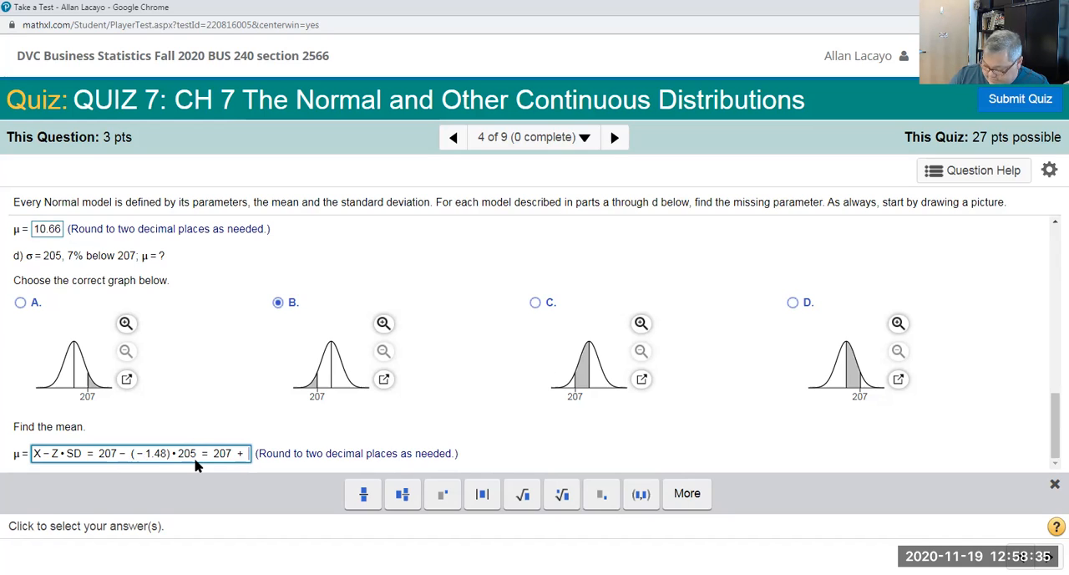
Step: Complete the part d mean answer with = 207 + 307 = 514
type("304")
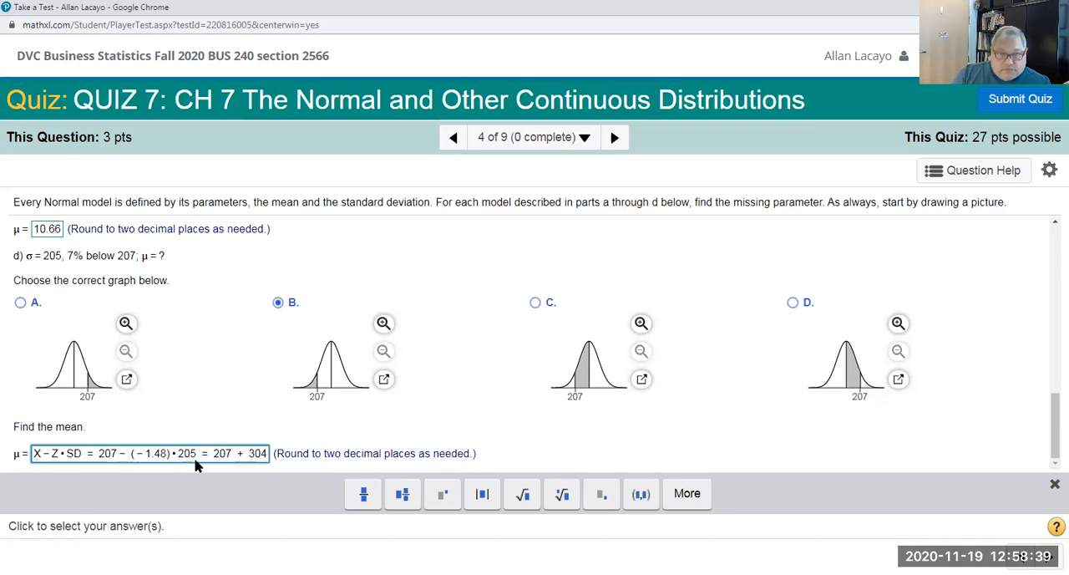
type("7=")
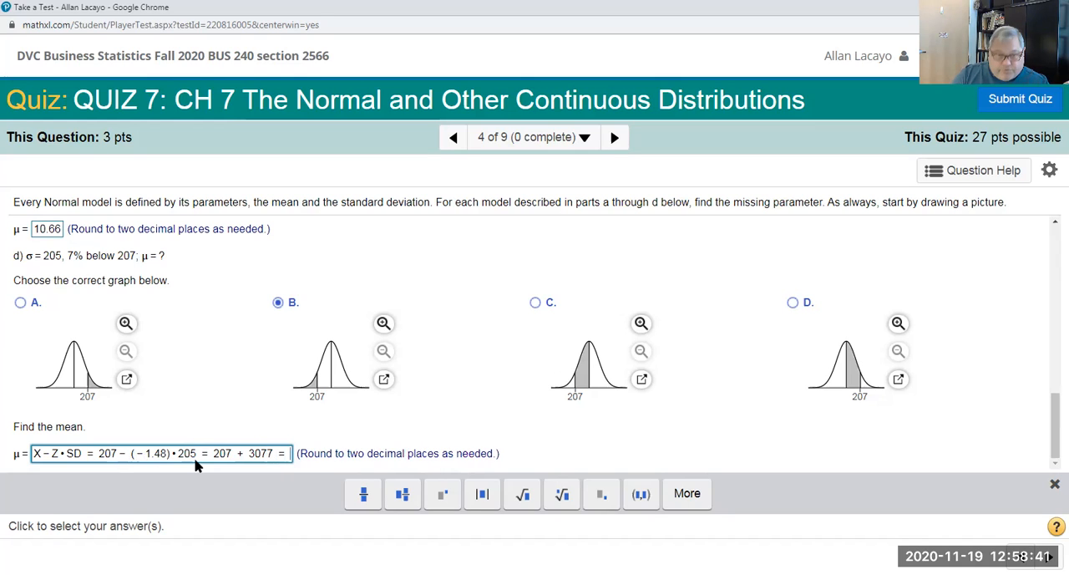
key("BackSpace")
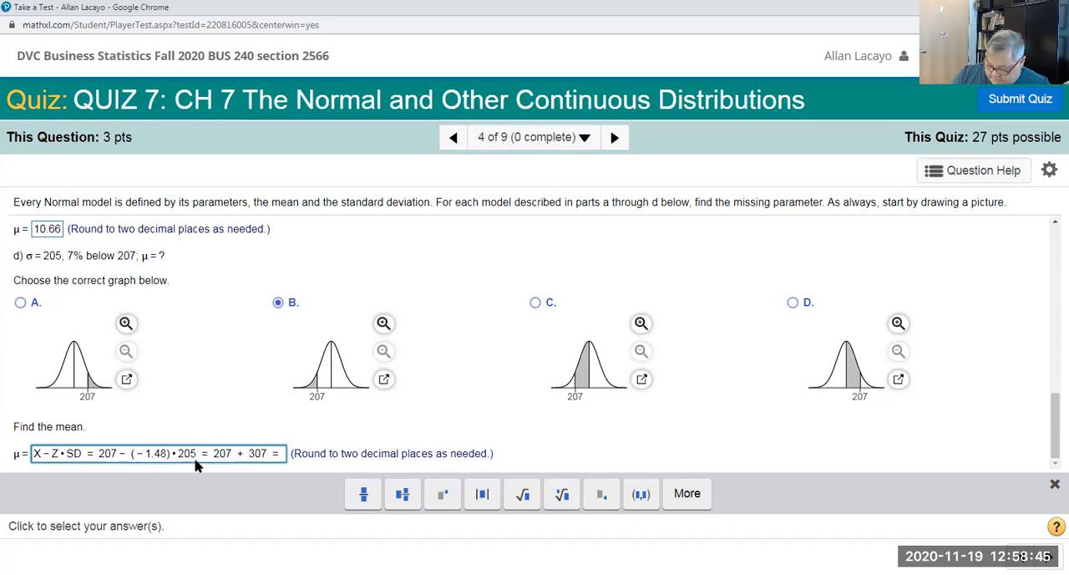
type("514")
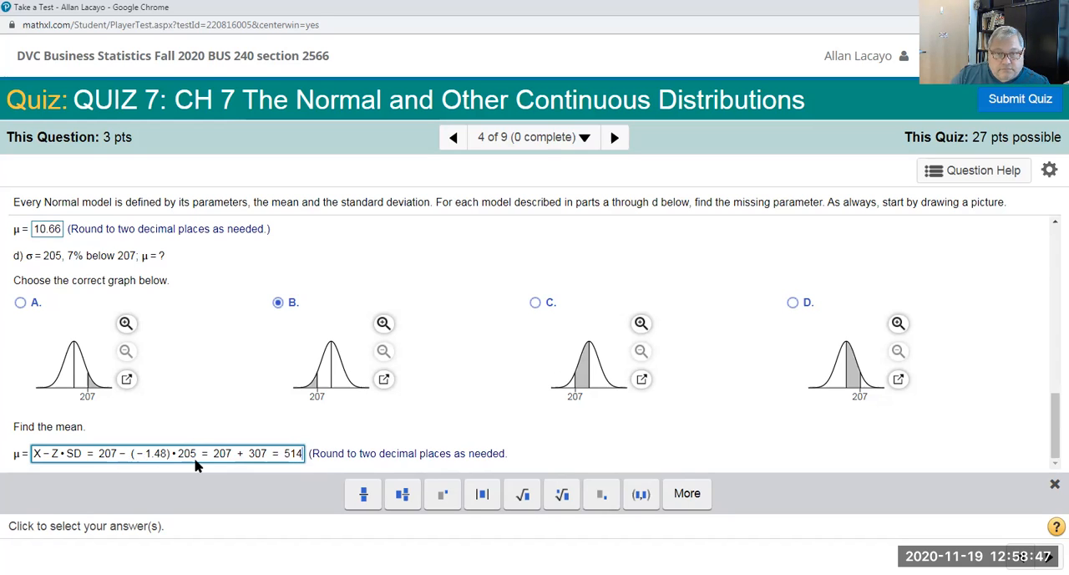
Step: Highlight the final value 514 and the X - Z • SD formula in the part d answer for review
left_click_drag(281, 455, 304, 457)
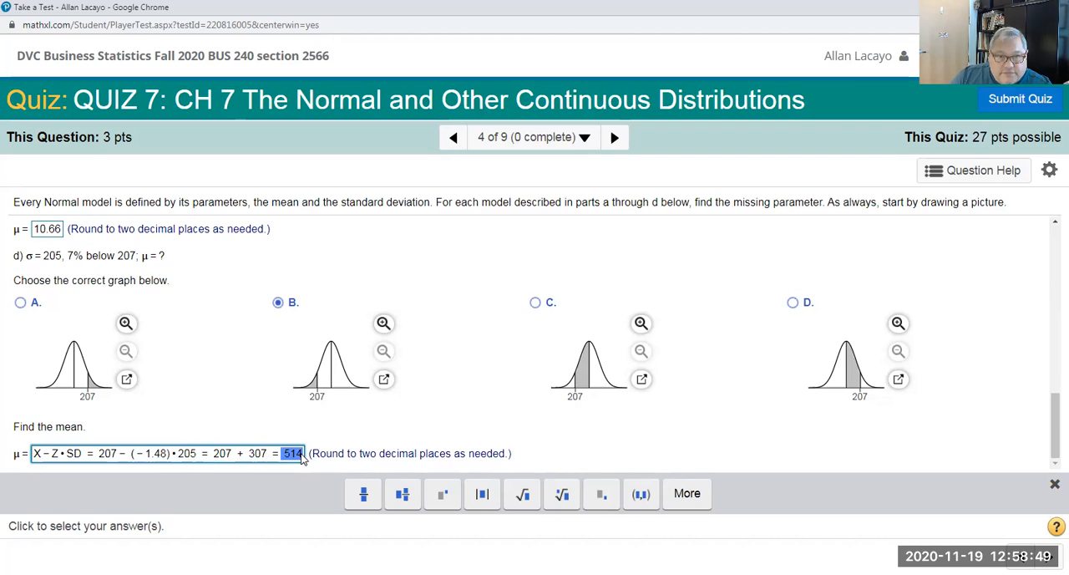
left_click(237, 405)
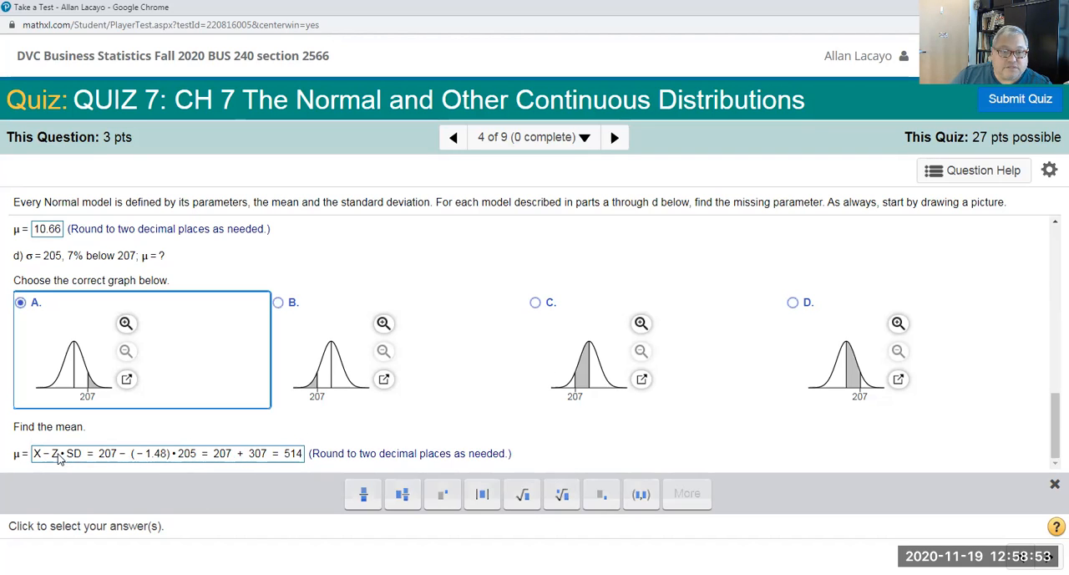
left_click_drag(37, 457, 100, 447)
scroll(102, 444, "up", 1)
scroll(105, 444, "down", 1)
left_click(106, 448)
Step: Review the X - mean over Z formula in the part b answer against the part d mean formula
scroll(105, 443, "up", 1)
scroll(105, 445, "up", 4)
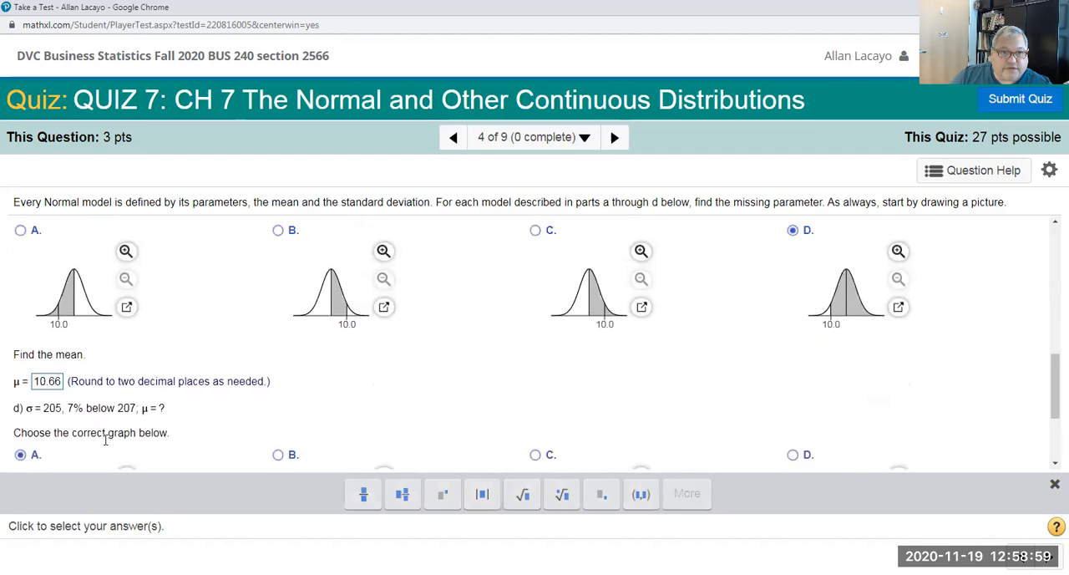
left_click_drag(98, 337, 37, 368)
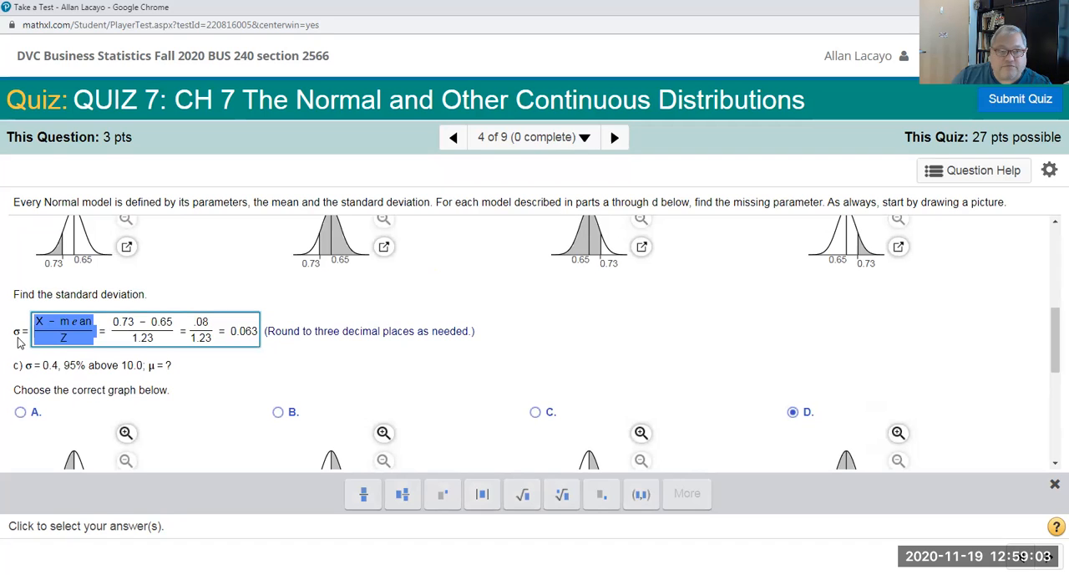
left_click(52, 334)
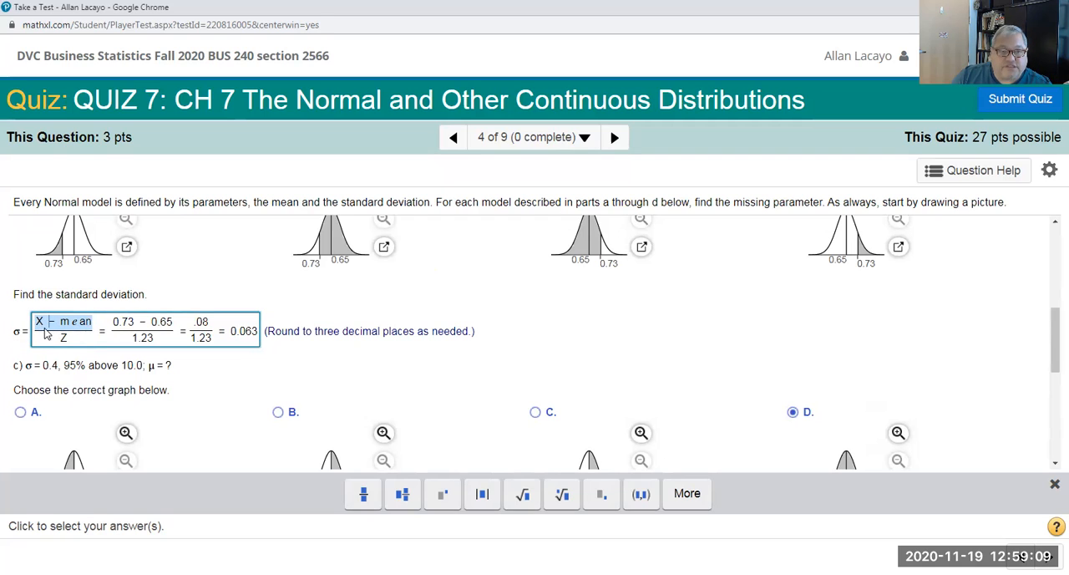
scroll(70, 343, "down", 5)
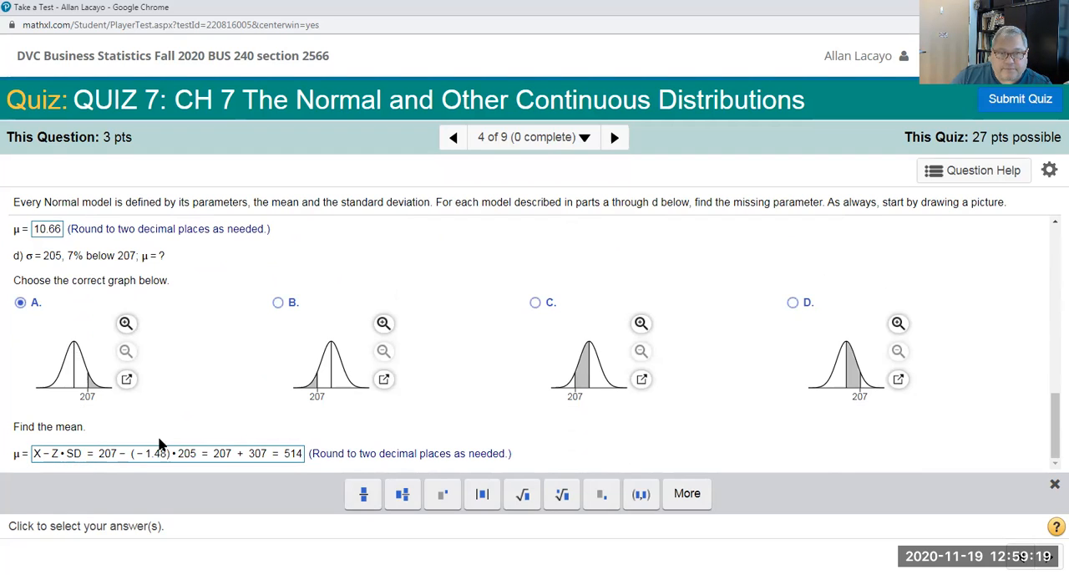
scroll(163, 445, "up", 10)
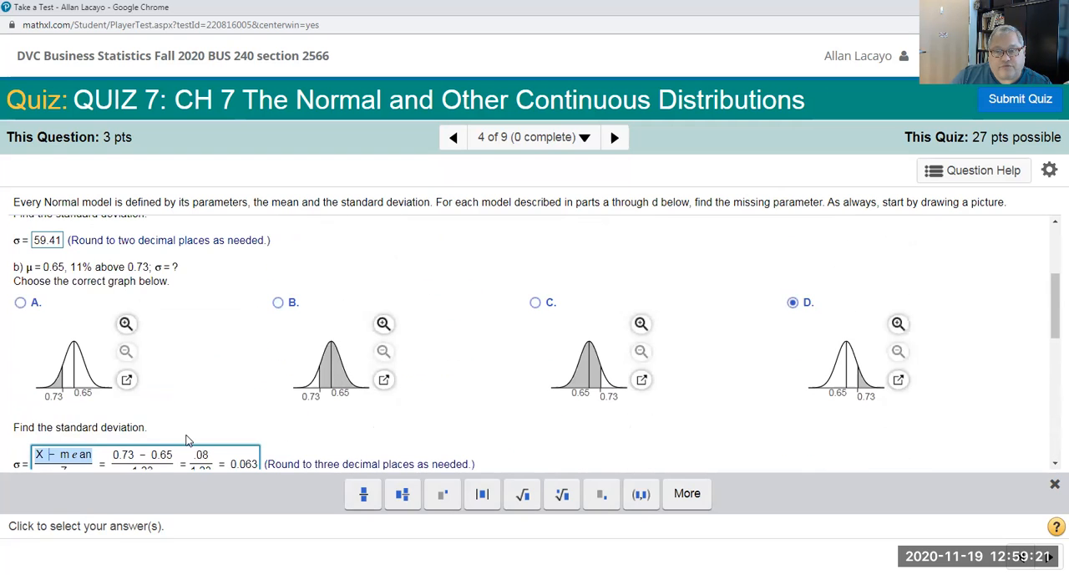